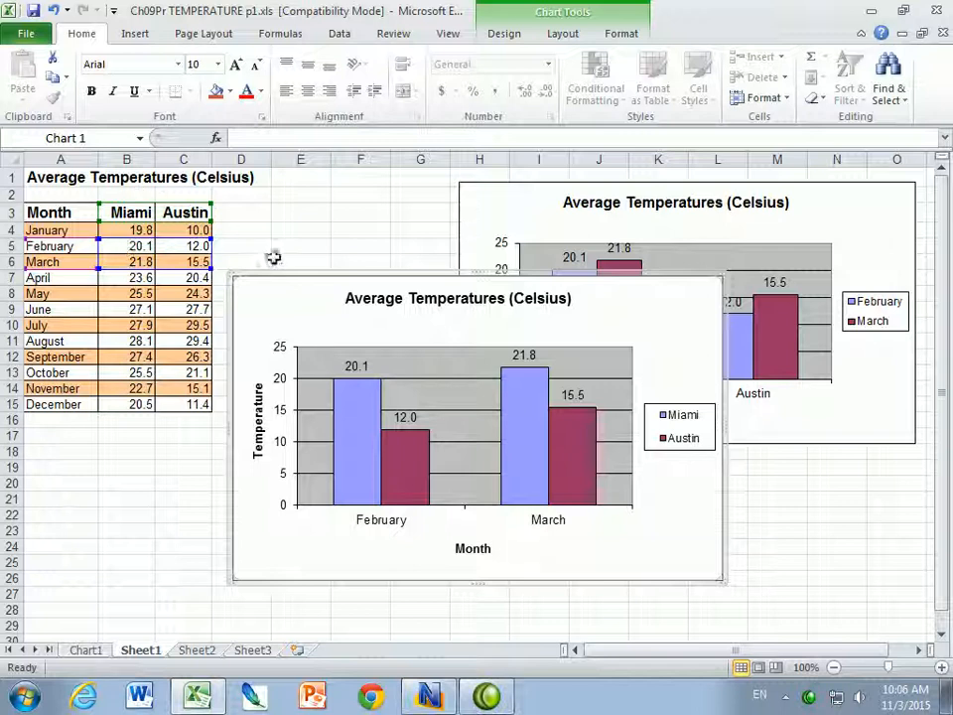
# Reposition the Sheet1 chart that has months on its horizontal axis, uncovering the city-based chart behind it before placing it partly over that chart.
pyautogui.moveTo(306, 277); pyautogui.dragTo(222, 472)
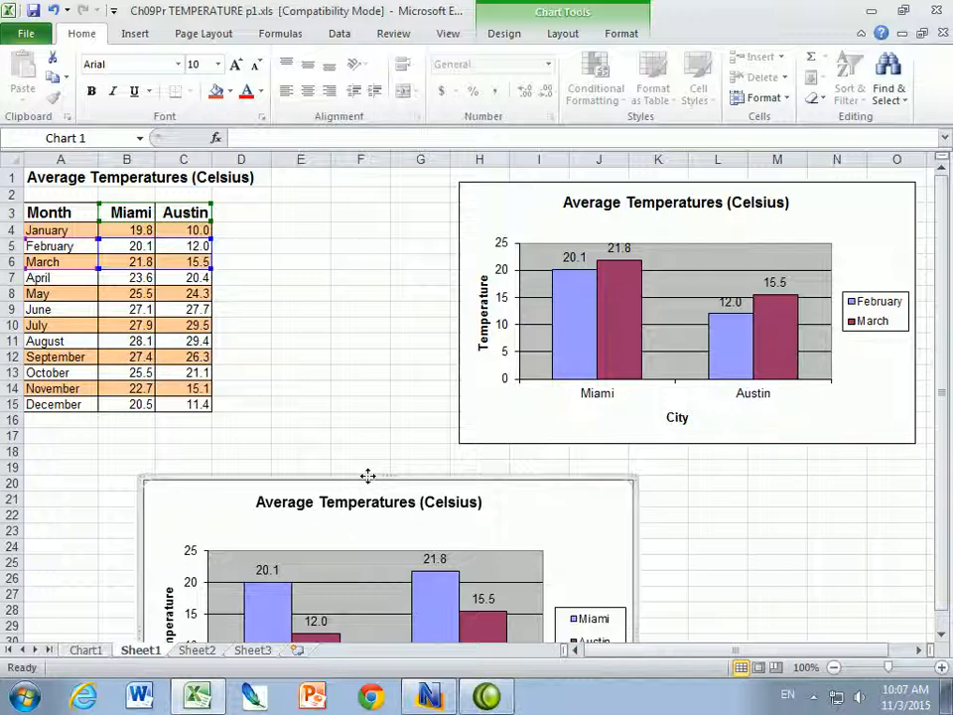
pyautogui.moveTo(523, 343); pyautogui.dragTo(542, 194)
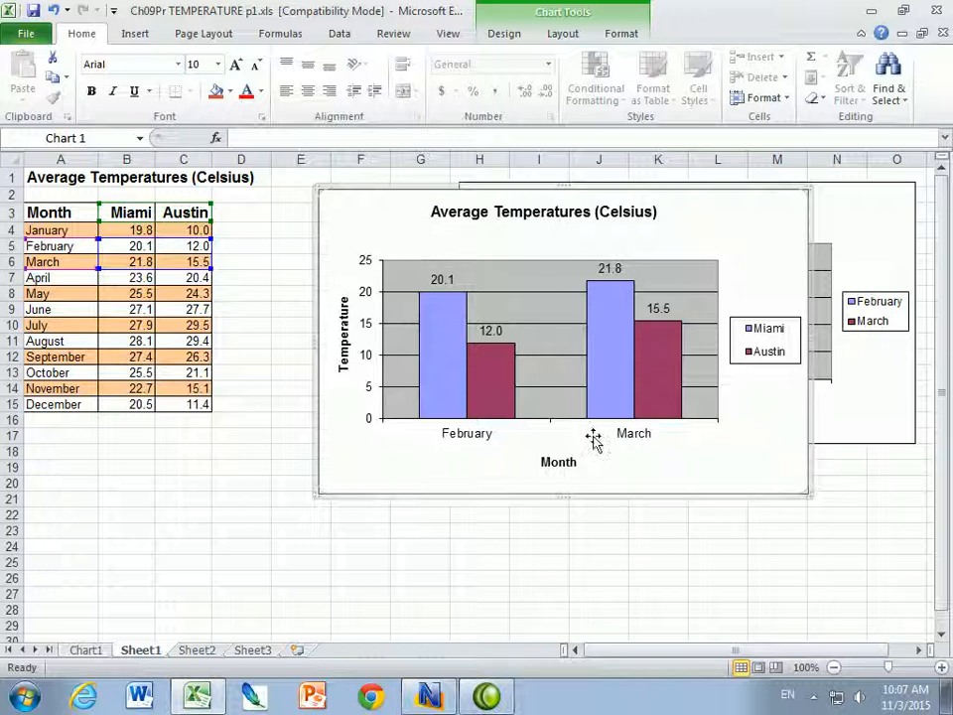
# On Sheet2, insert a 2-D clustered column chart from the February and March temperatures in B5:C6.
pyautogui.click(195, 649)
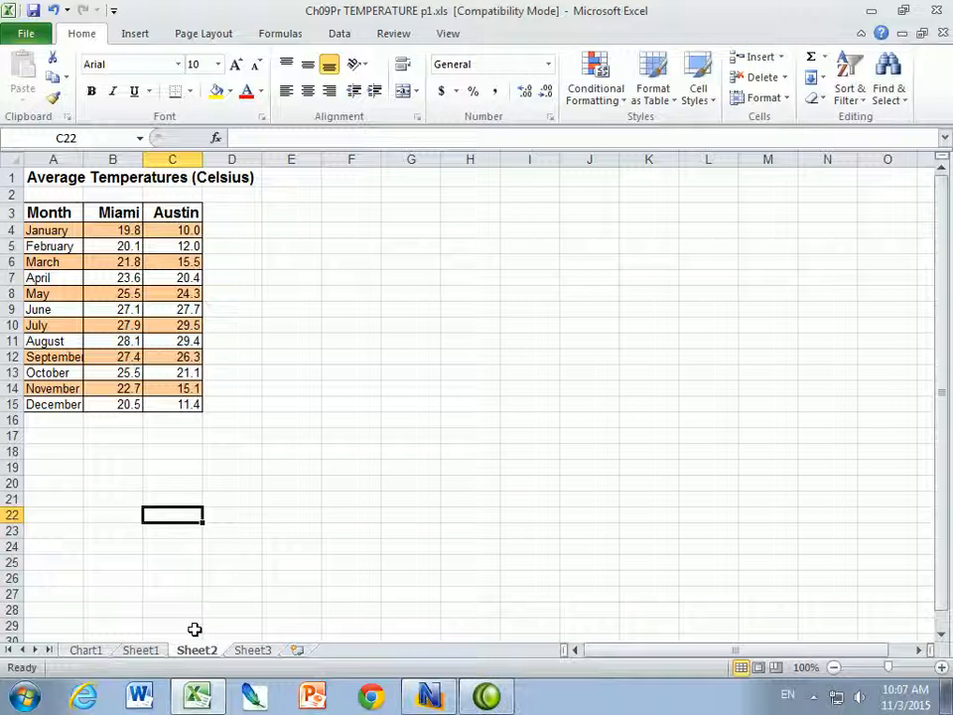
pyautogui.moveTo(100, 243); pyautogui.dragTo(175, 256)
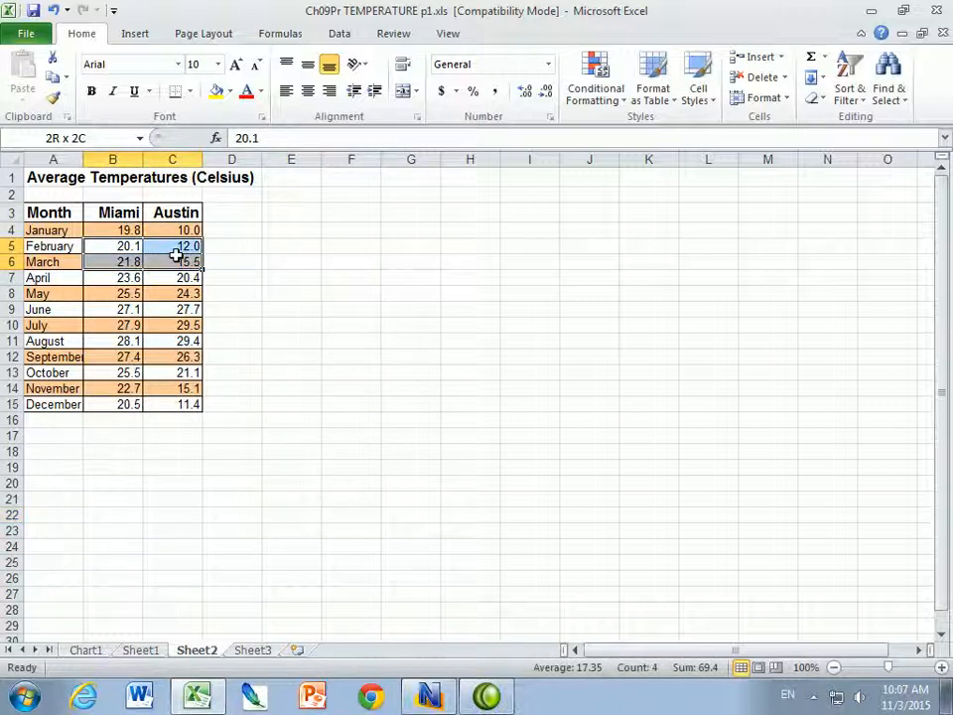
pyautogui.moveTo(176, 257); pyautogui.dragTo(176, 256)
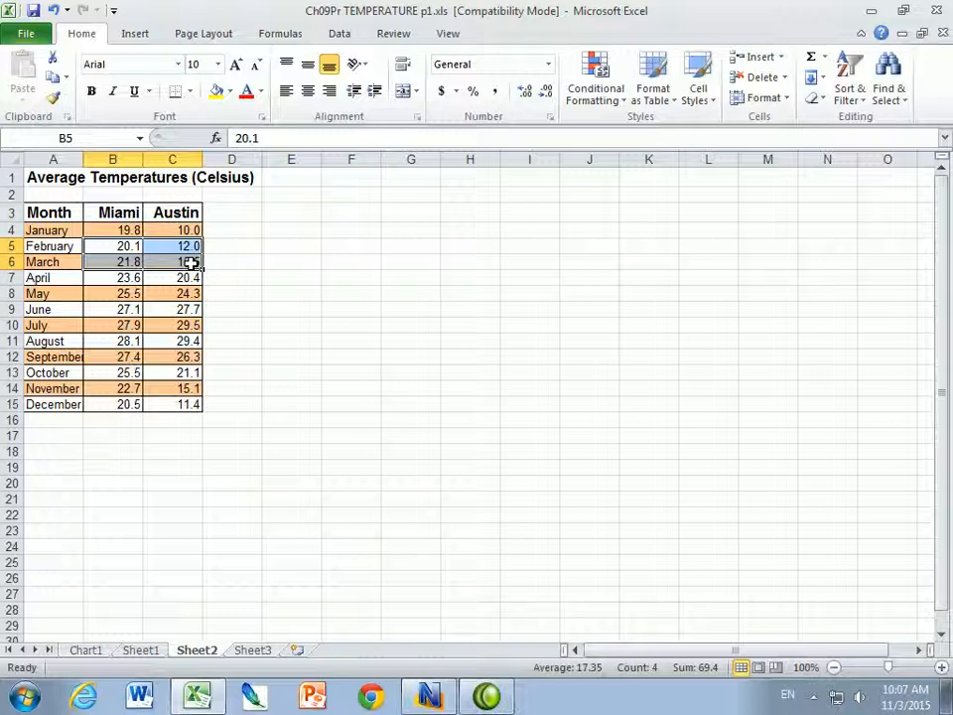
pyautogui.click(134, 34)
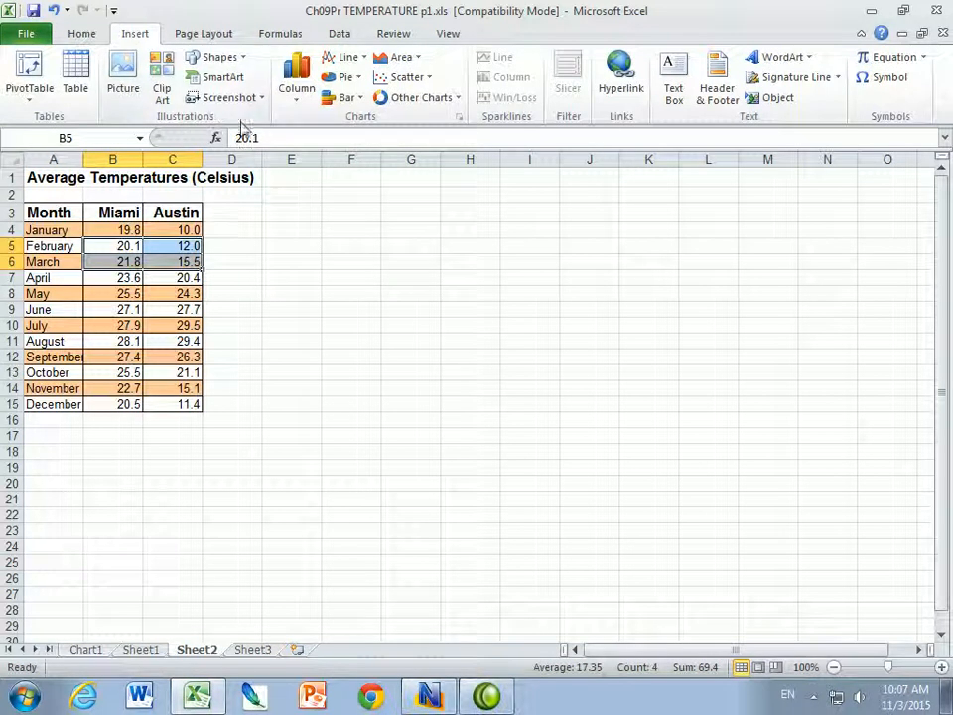
pyautogui.click(298, 104)
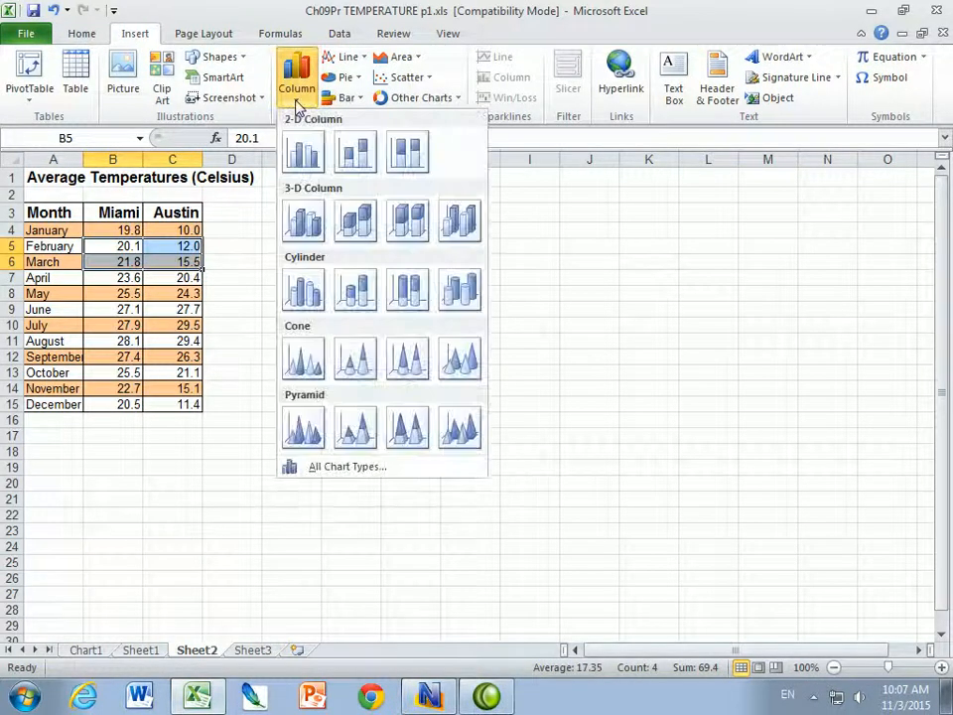
pyautogui.click(307, 157)
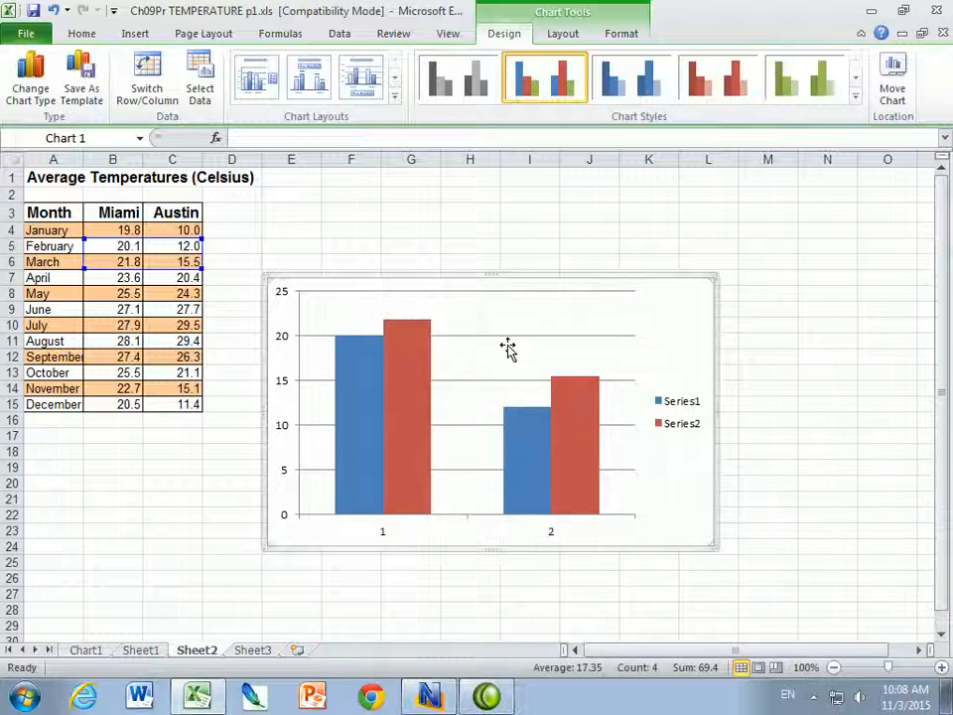
# In the new chart's data source, set the horizontal axis label range to the city headings in B3:C3.
pyautogui.rightClick(471, 321)
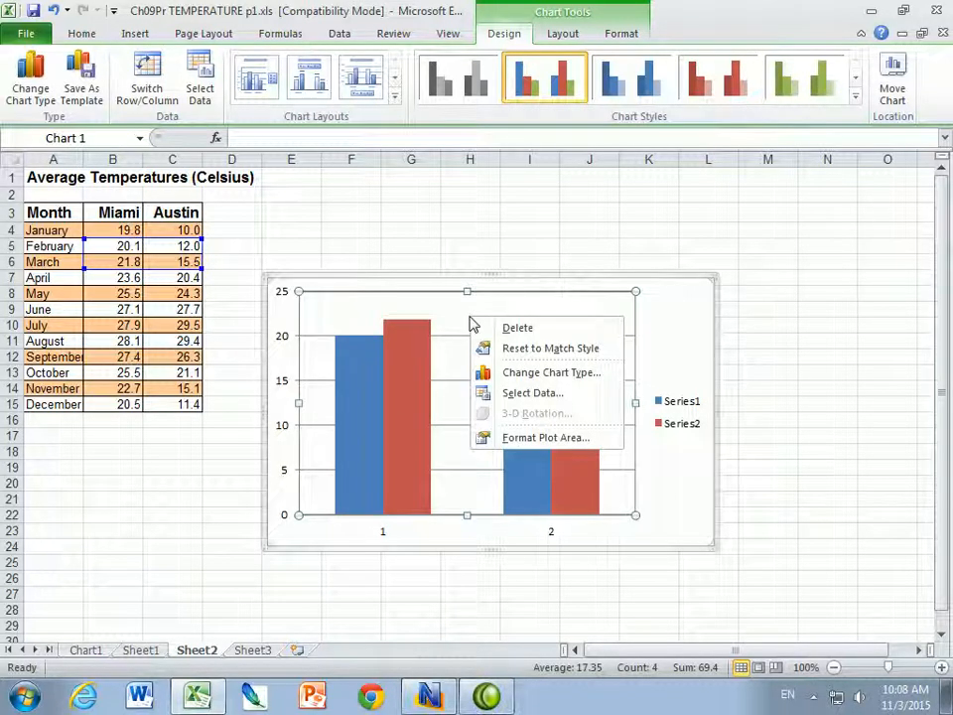
pyautogui.click(535, 395)
pyautogui.moveTo(442, 238); pyautogui.dragTo(402, 215)
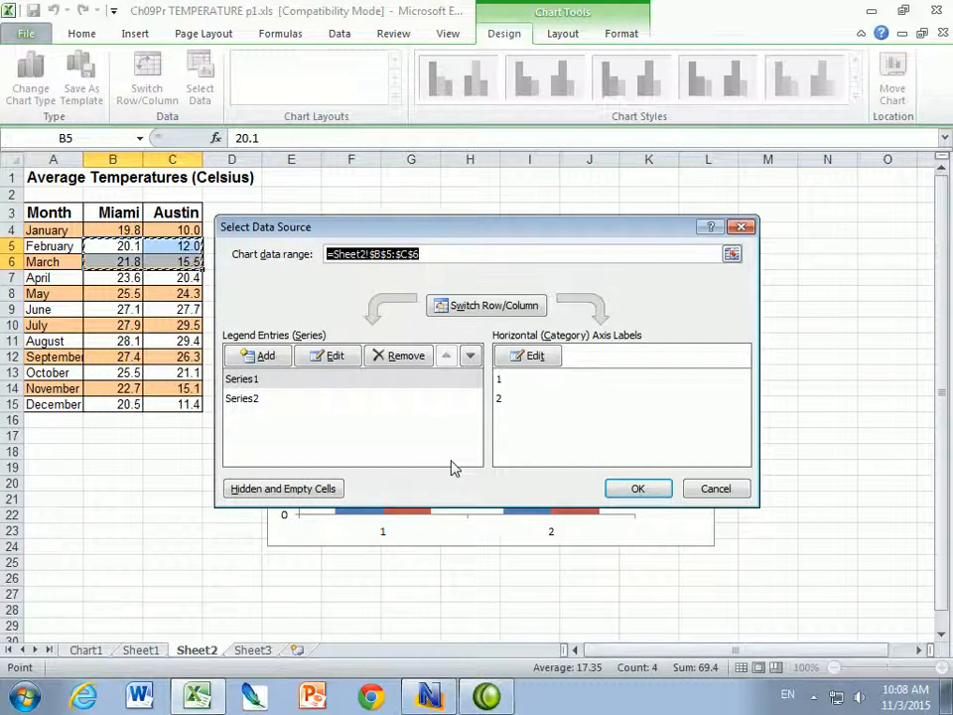
pyautogui.click(535, 360)
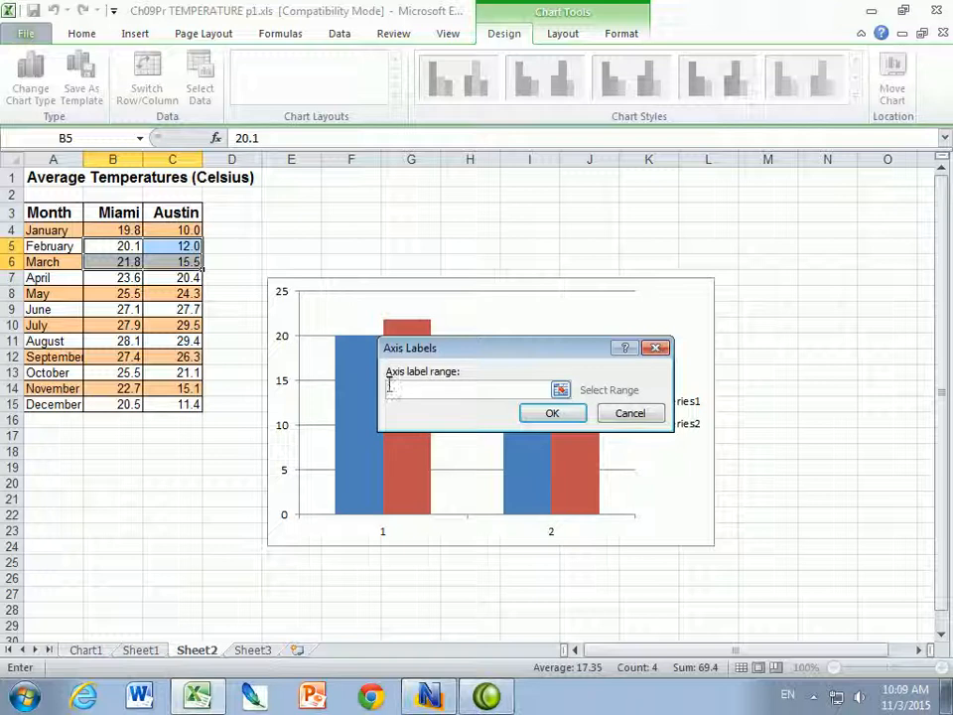
pyautogui.moveTo(107, 213); pyautogui.dragTo(185, 213)
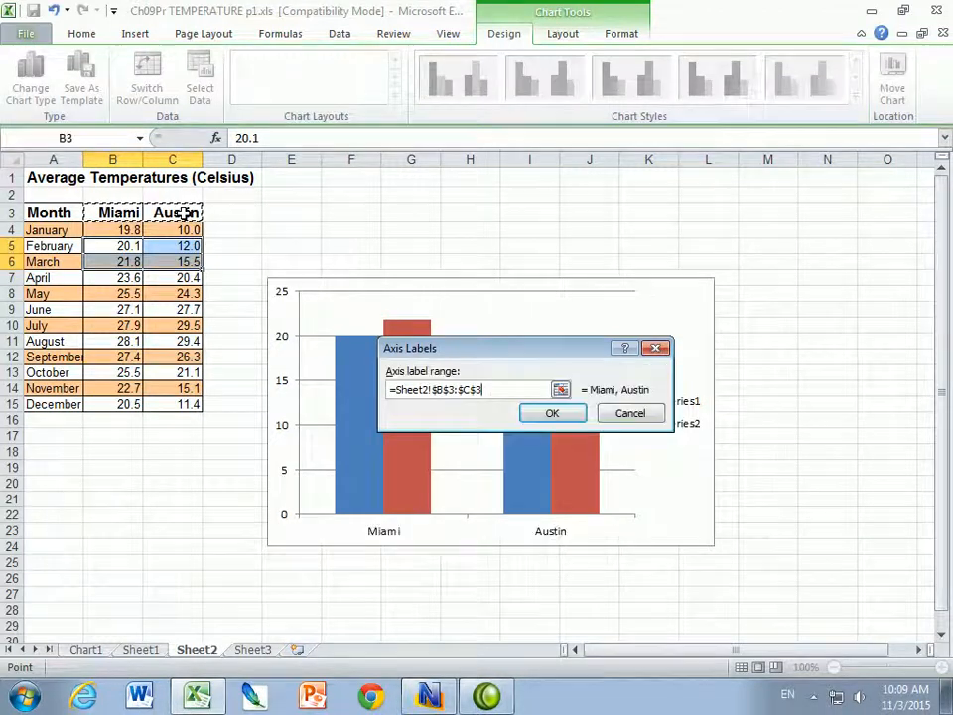
pyautogui.click(553, 415)
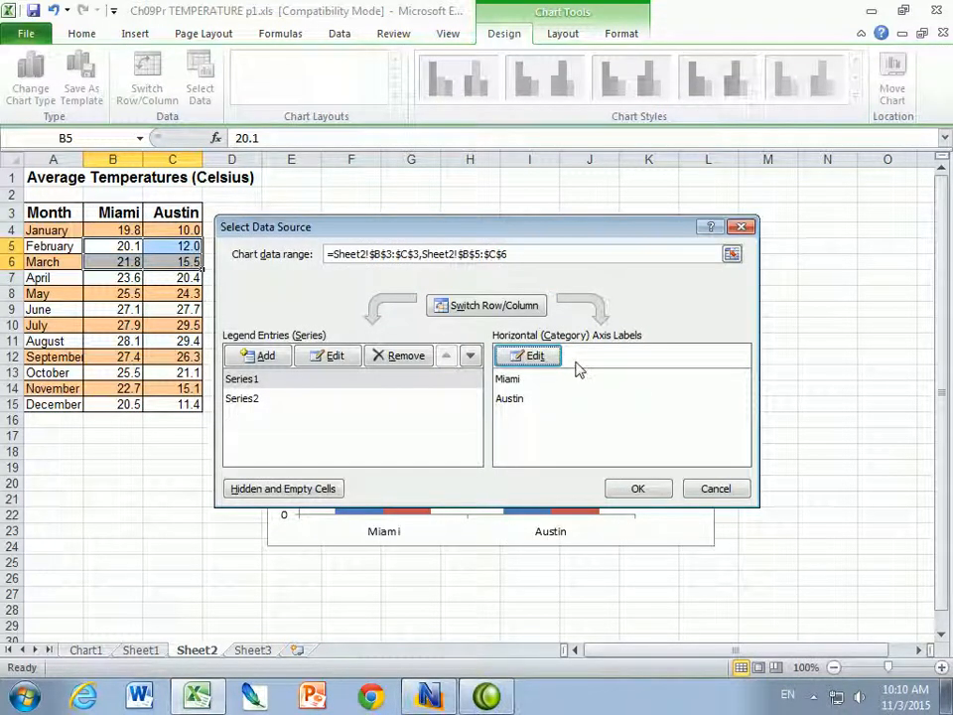
# Name the chart's first data series from the February cell A5.
pyautogui.moveTo(379, 220); pyautogui.dragTo(407, 180)
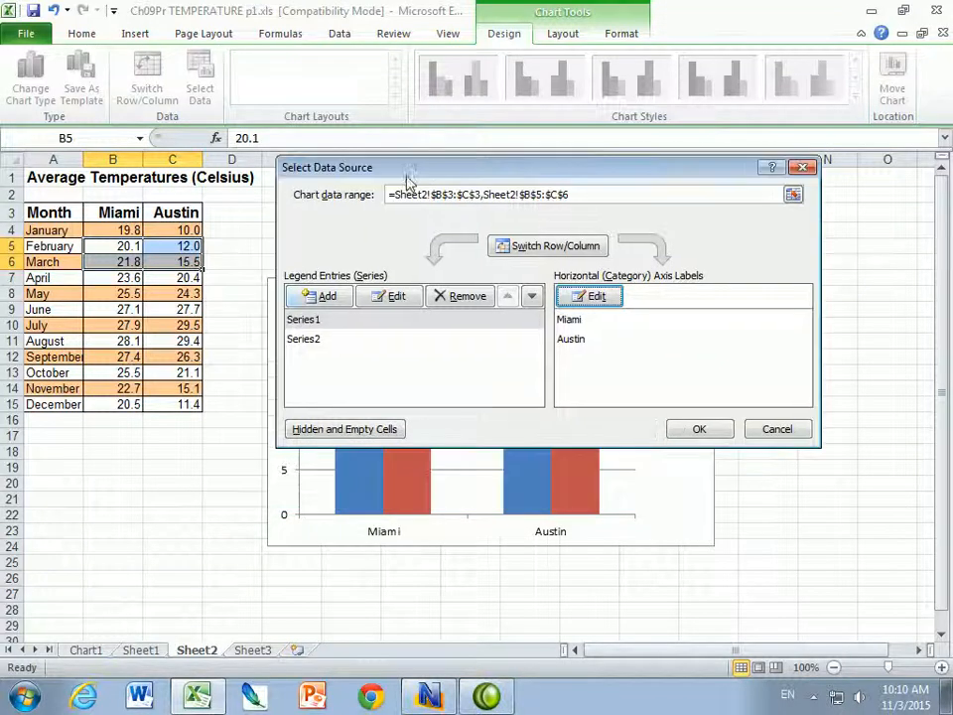
pyautogui.click(304, 324)
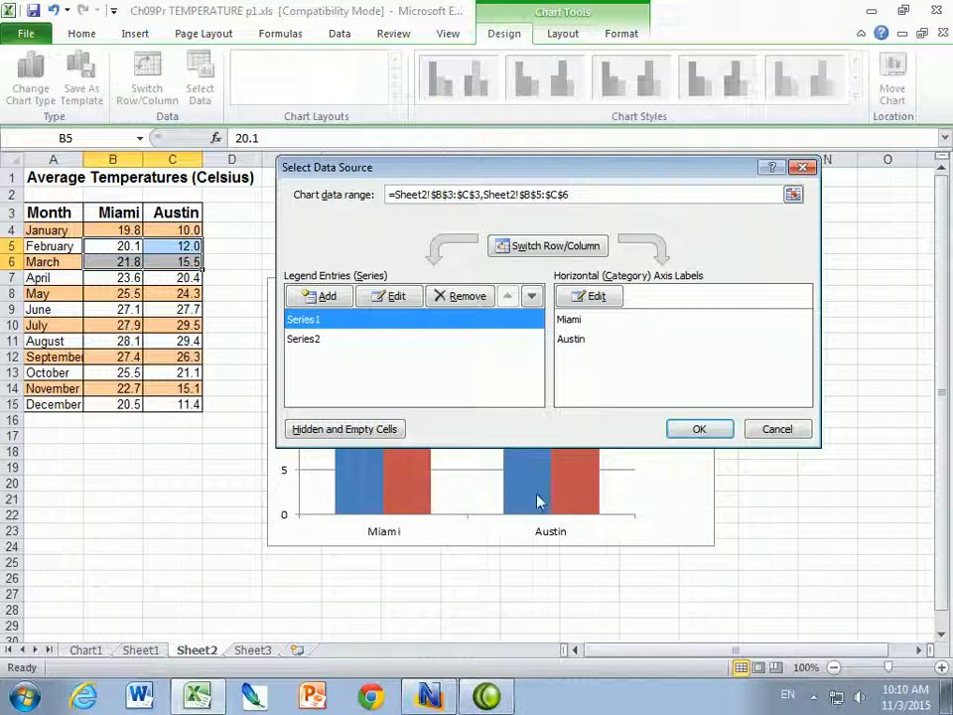
pyautogui.click(389, 298)
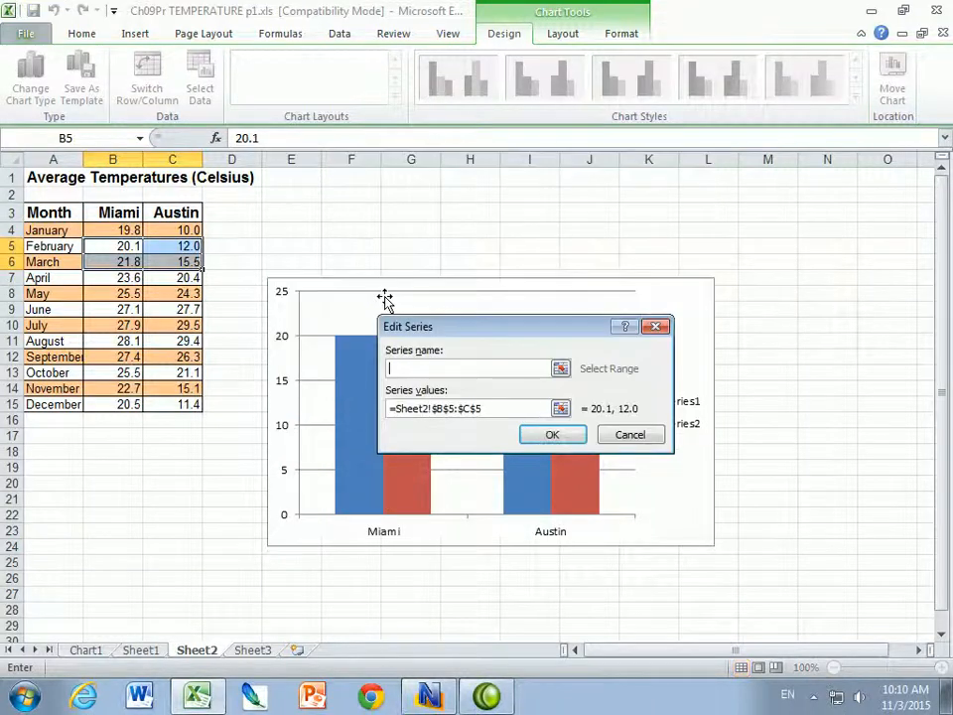
pyautogui.click(50, 246)
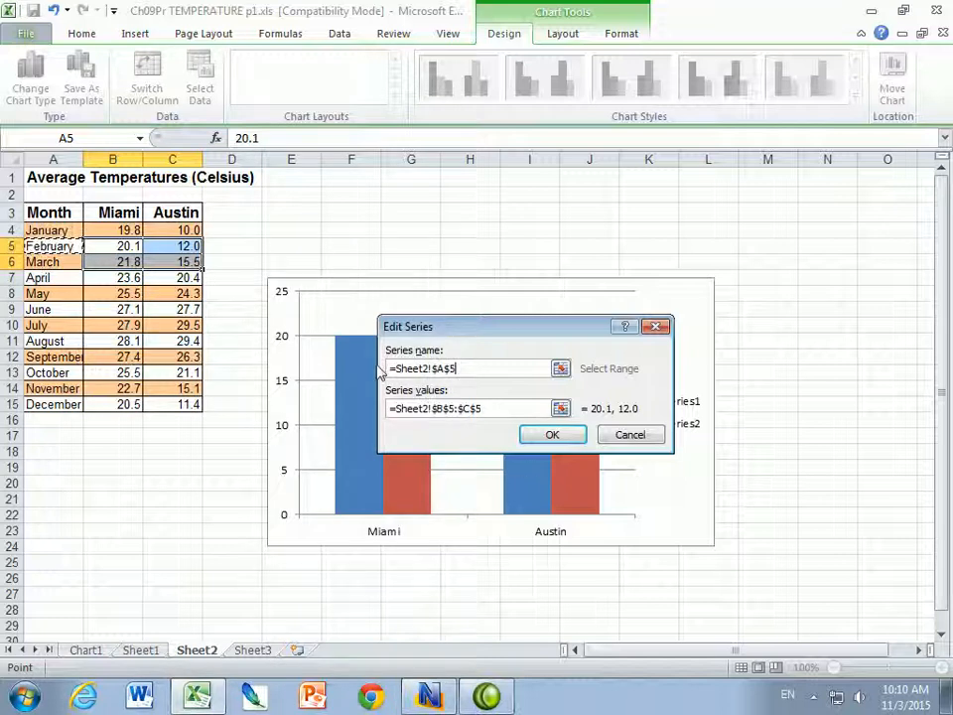
pyautogui.click(551, 435)
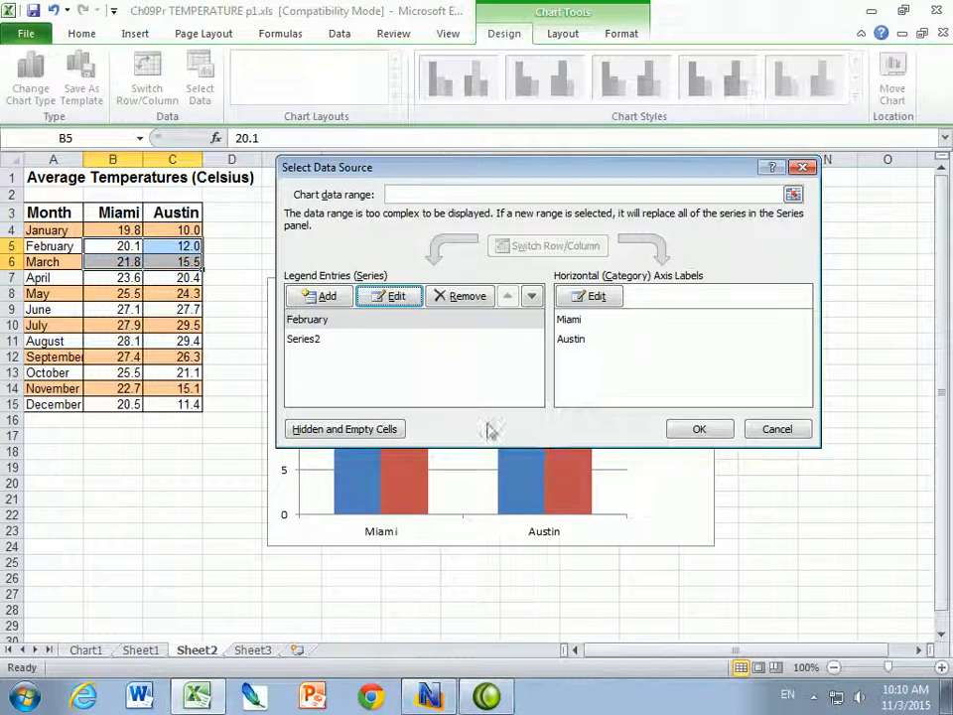
# Name the chart's second data series from the March cell A6 and apply the data source changes.
pyautogui.click(304, 341)
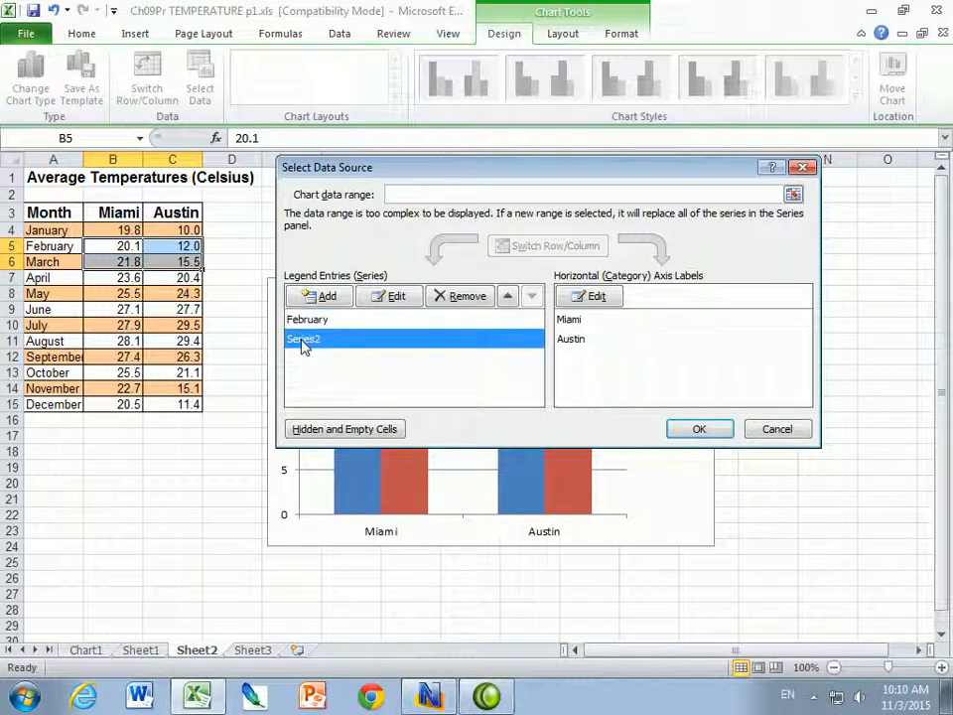
pyautogui.click(394, 298)
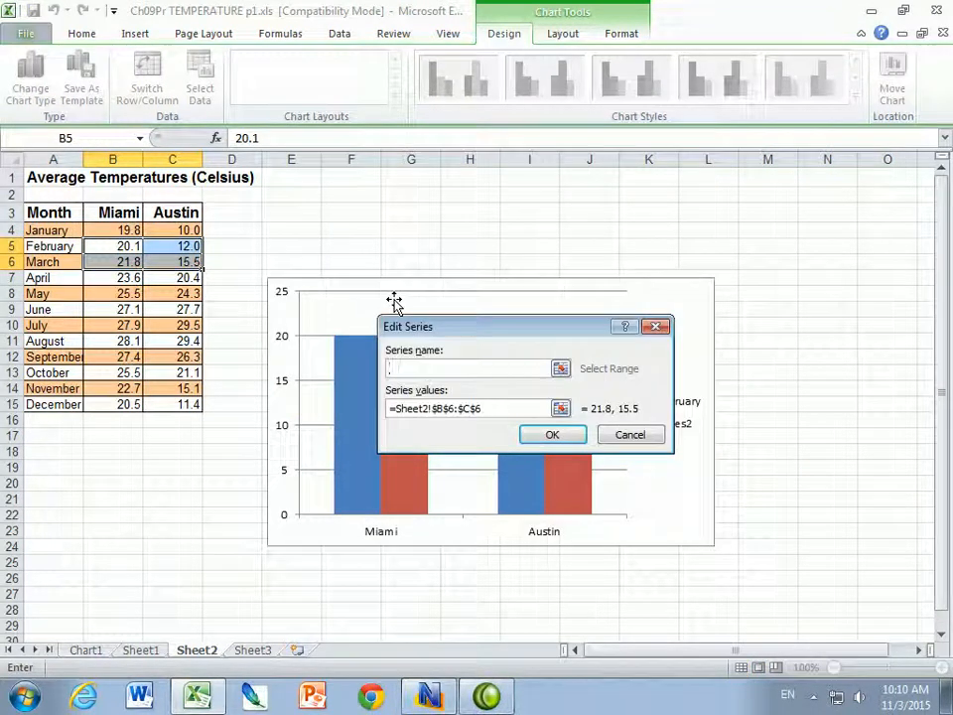
pyautogui.click(37, 261)
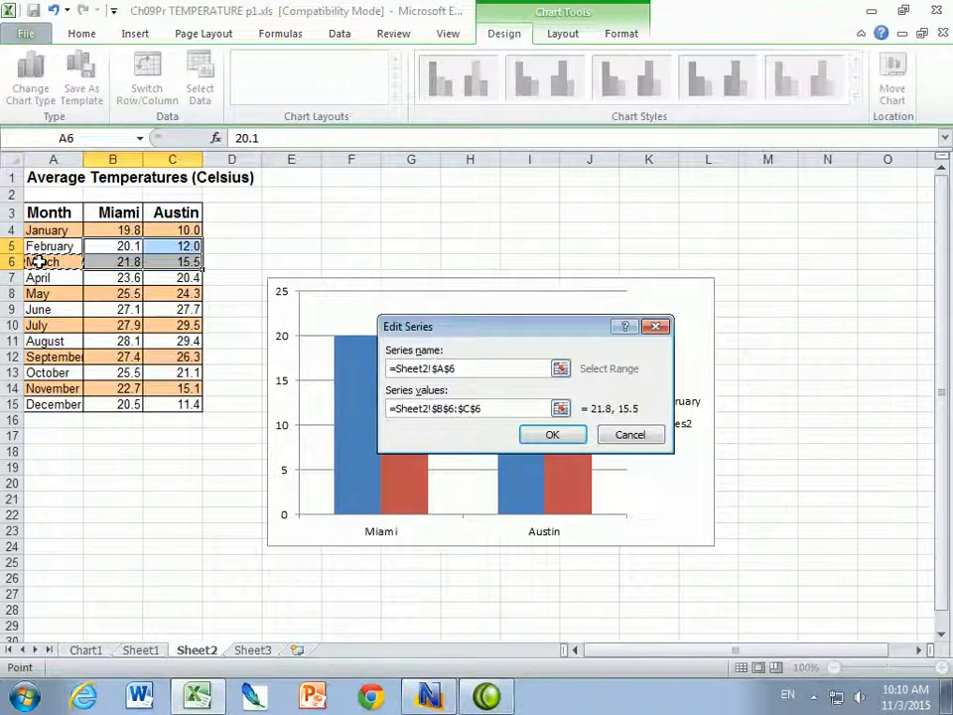
pyautogui.click(552, 435)
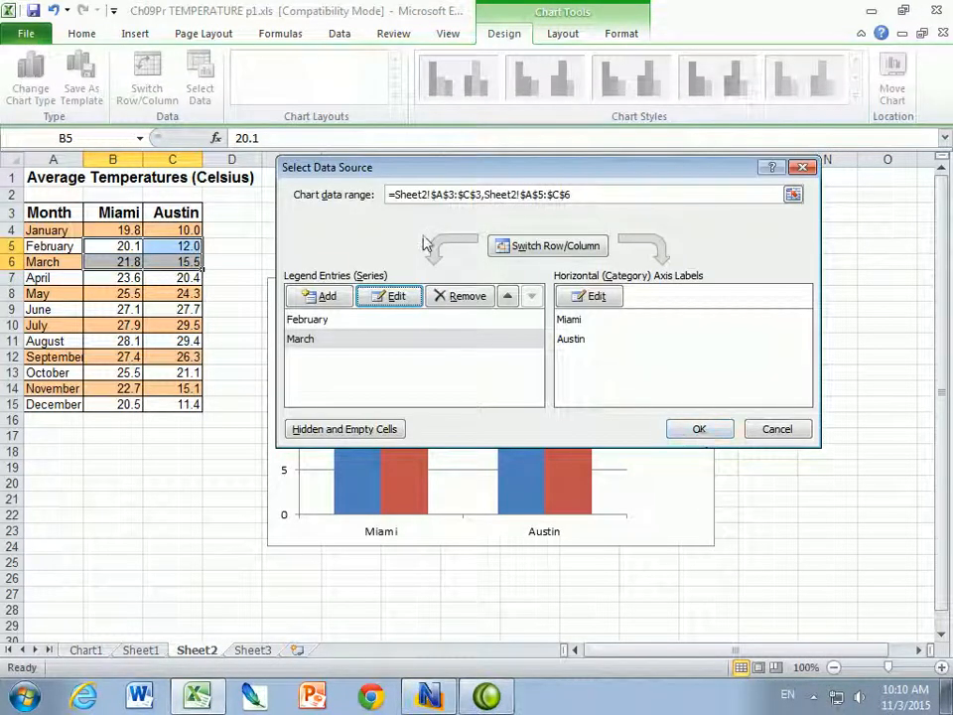
pyautogui.click(699, 430)
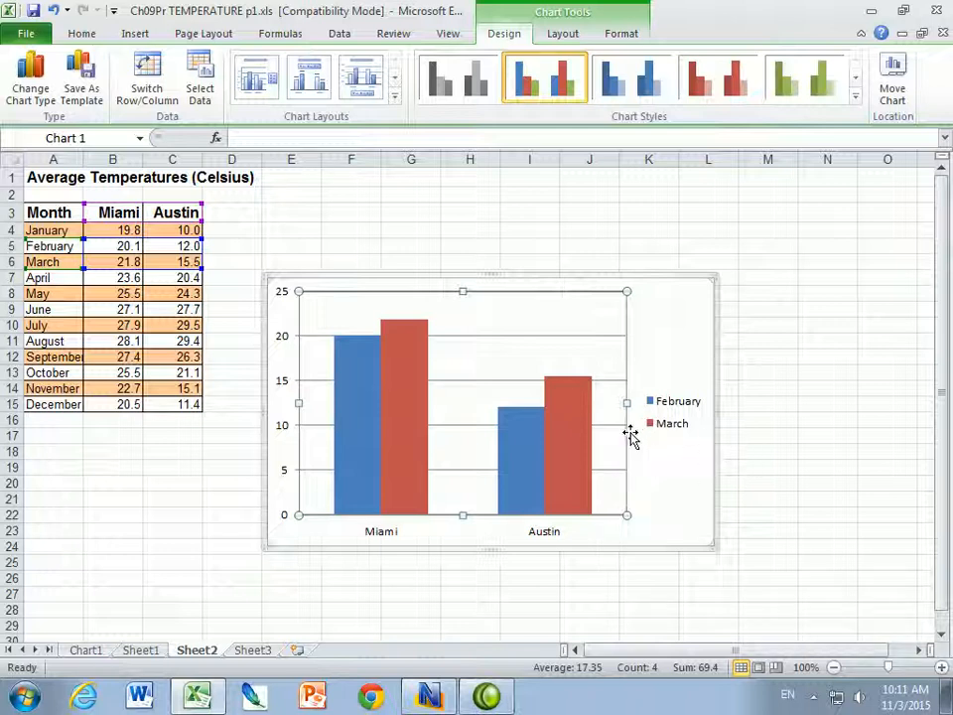
# Add a chart title above the chart on Sheet2.
pyautogui.click(563, 38)
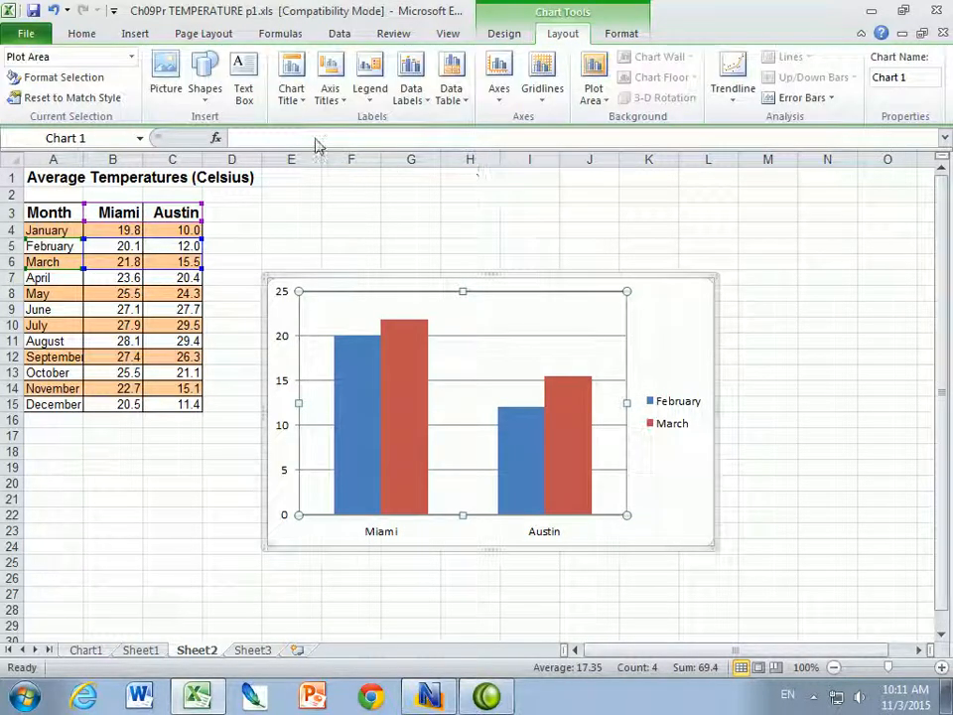
pyautogui.click(306, 107)
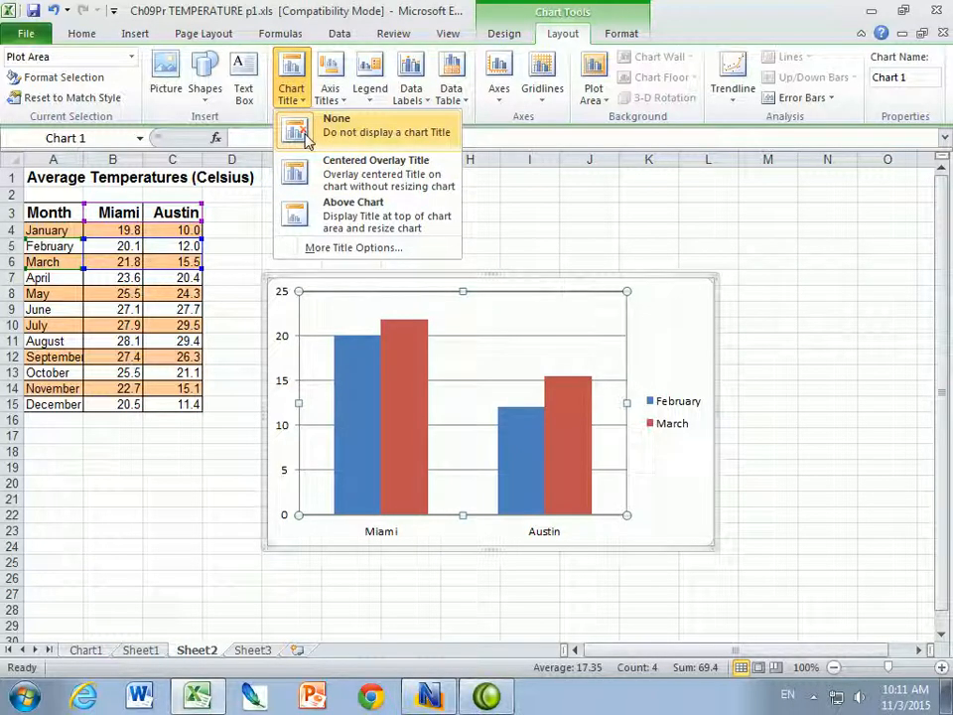
pyautogui.click(370, 216)
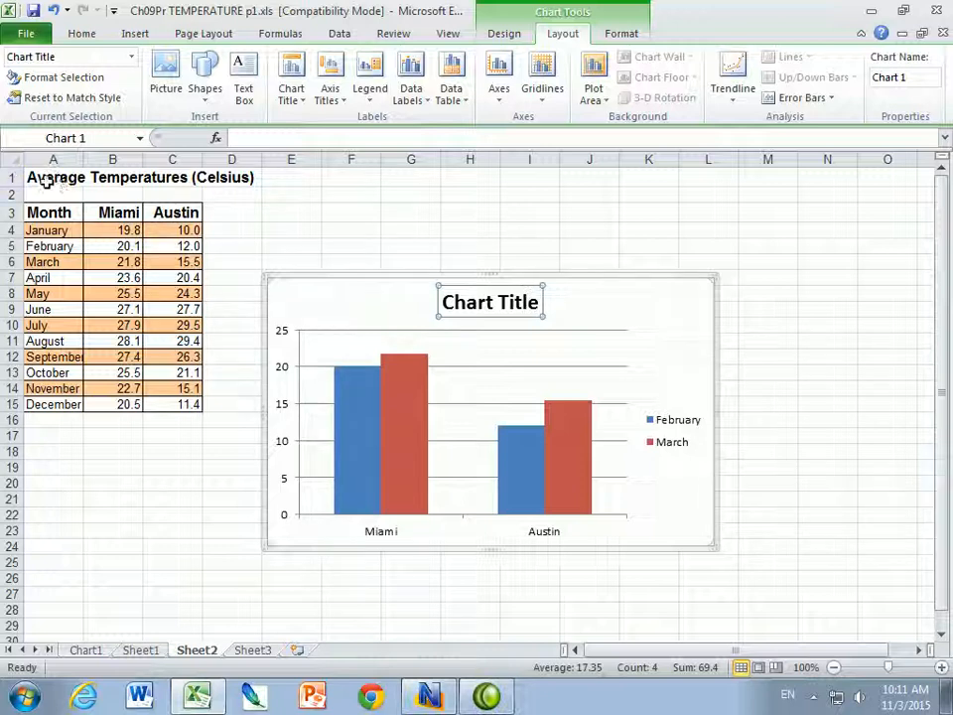
pyautogui.moveTo(540, 303); pyautogui.dragTo(442, 303)
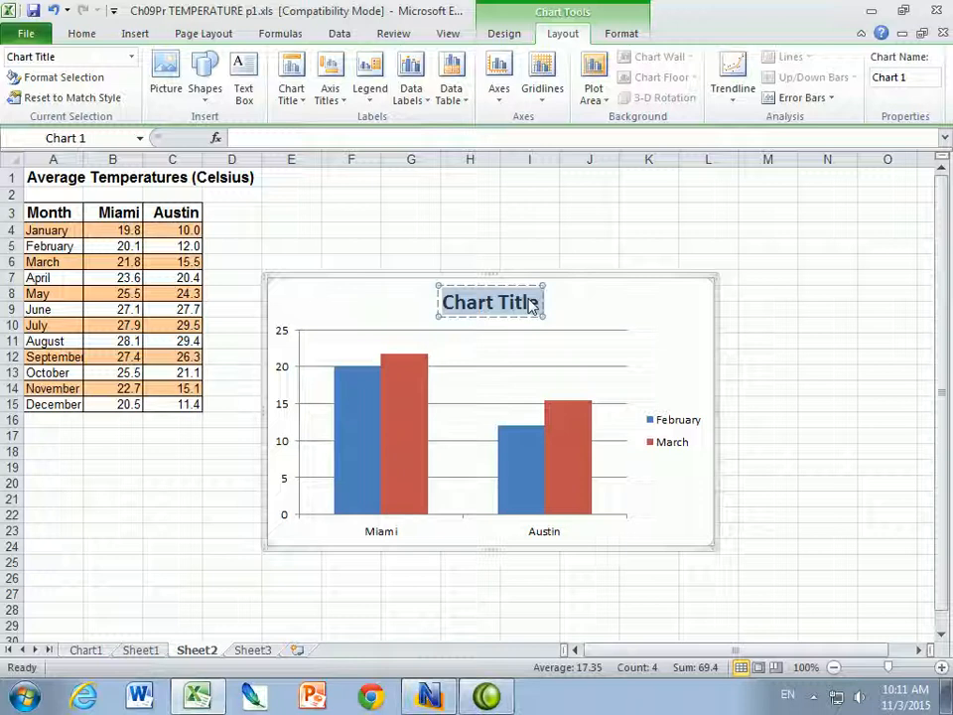
pyautogui.write('a')
pyautogui.press('BackSpace')
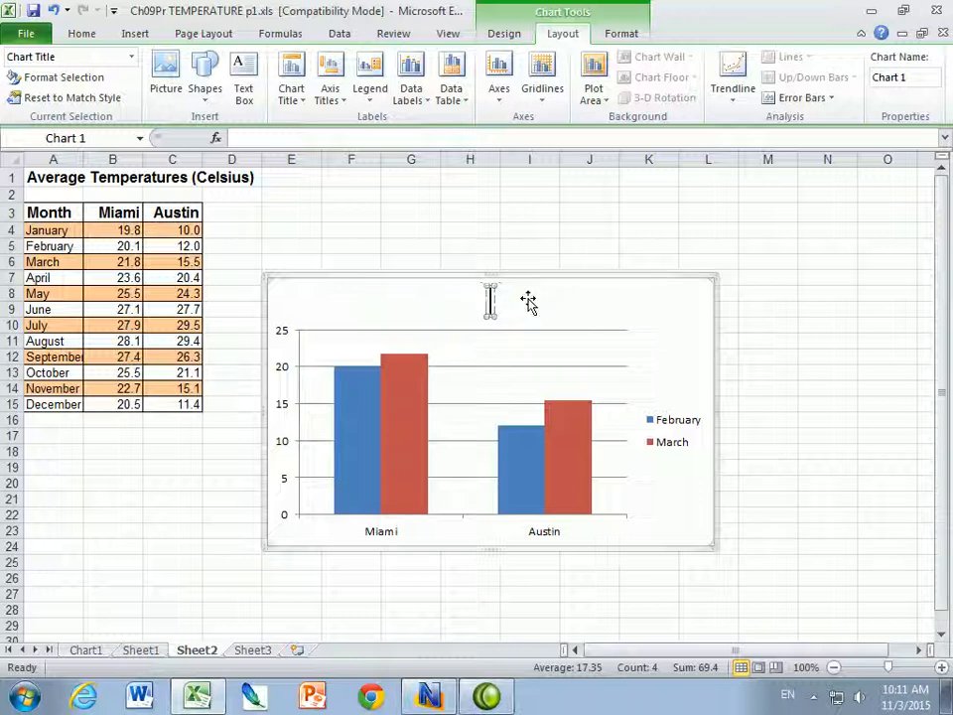
pyautogui.write('Aver')
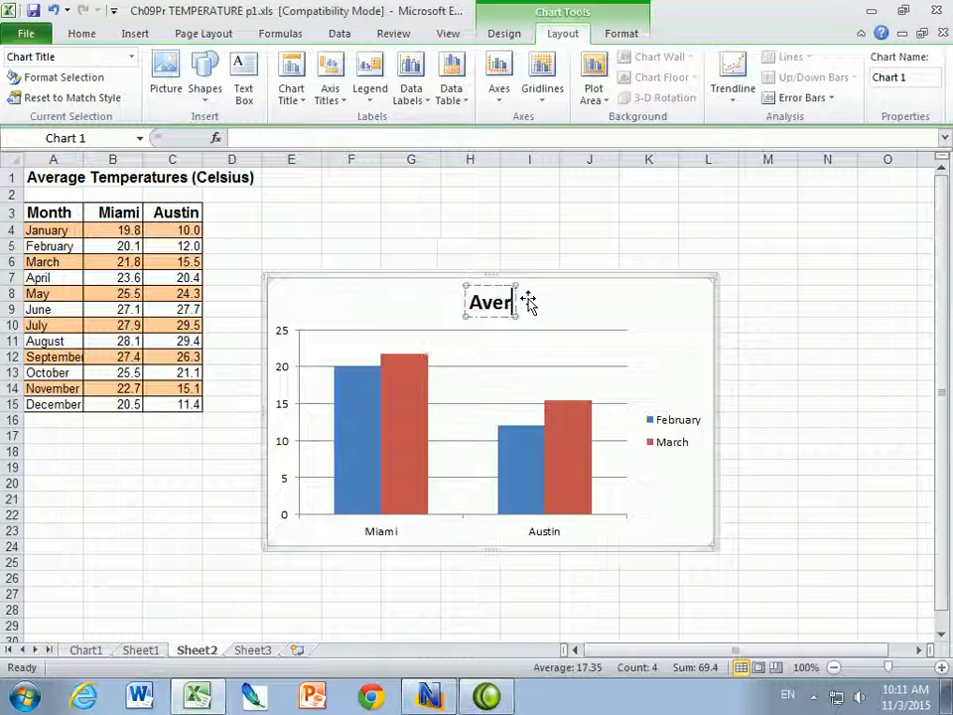
pyautogui.doubleClick(487, 308)
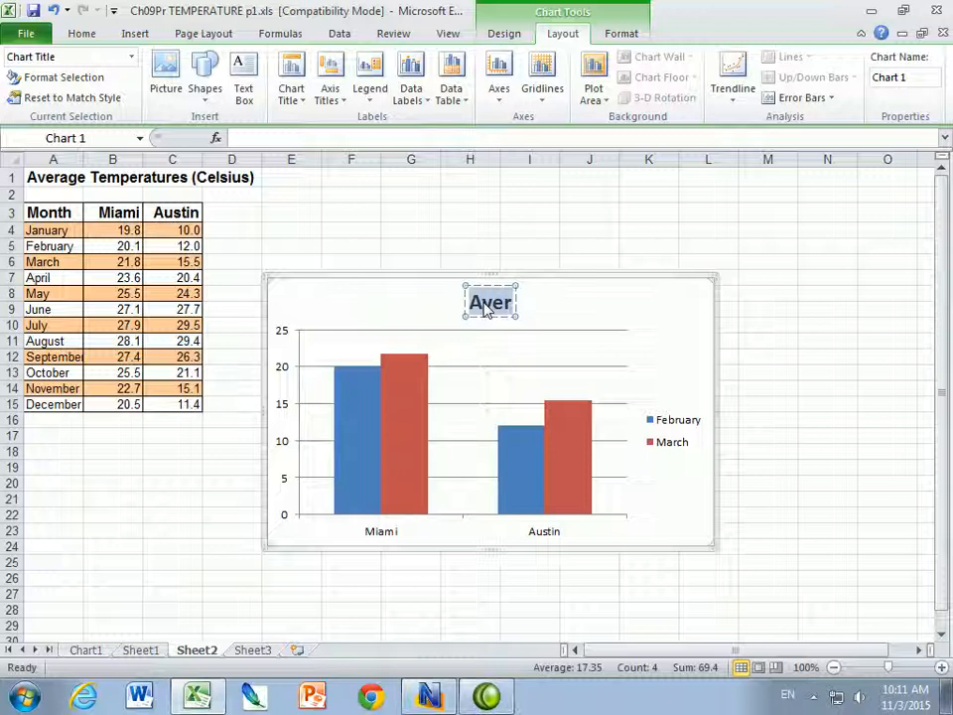
pyautogui.press('Delete')
# Link the chart title to the worksheet heading with the formula =Sheet2!$A$1.
pyautogui.write('=')
pyautogui.click(241, 138)
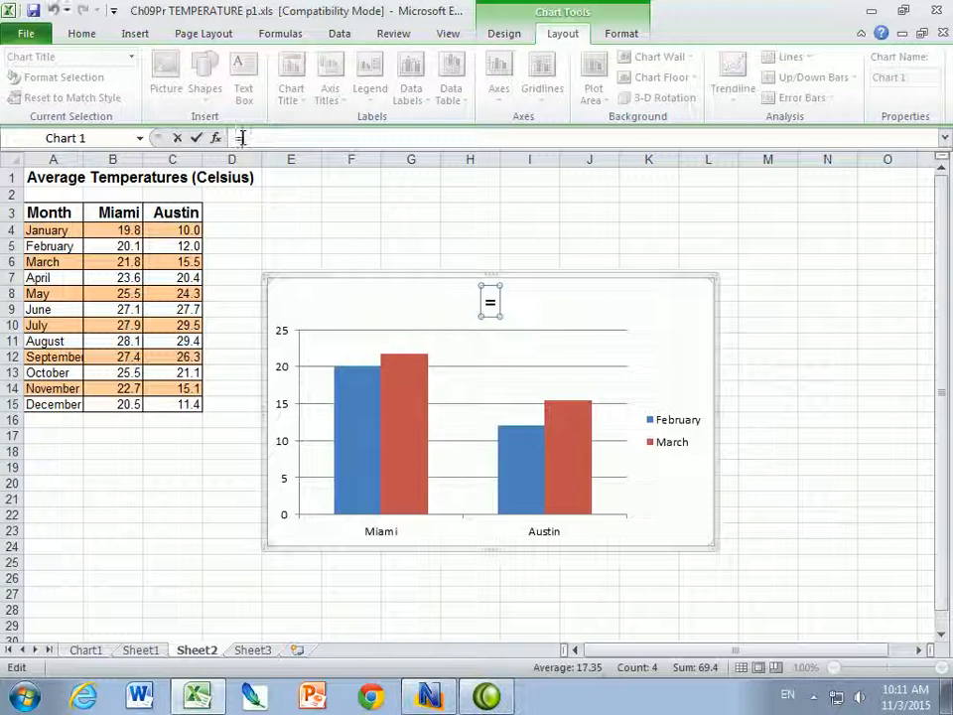
pyautogui.click(41, 177)
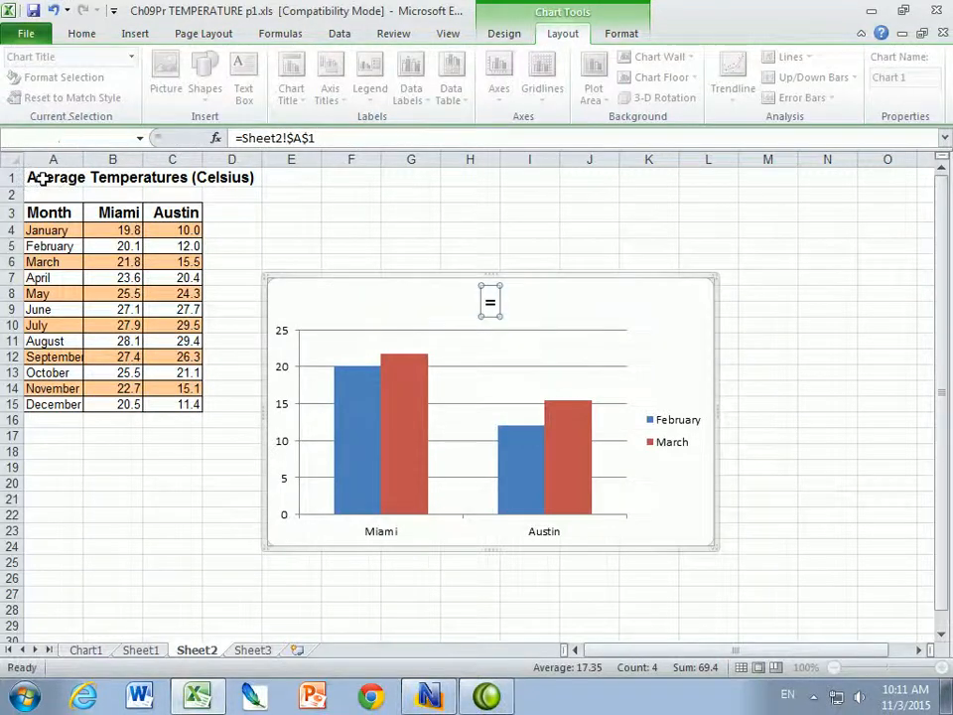
pyautogui.press('Return')
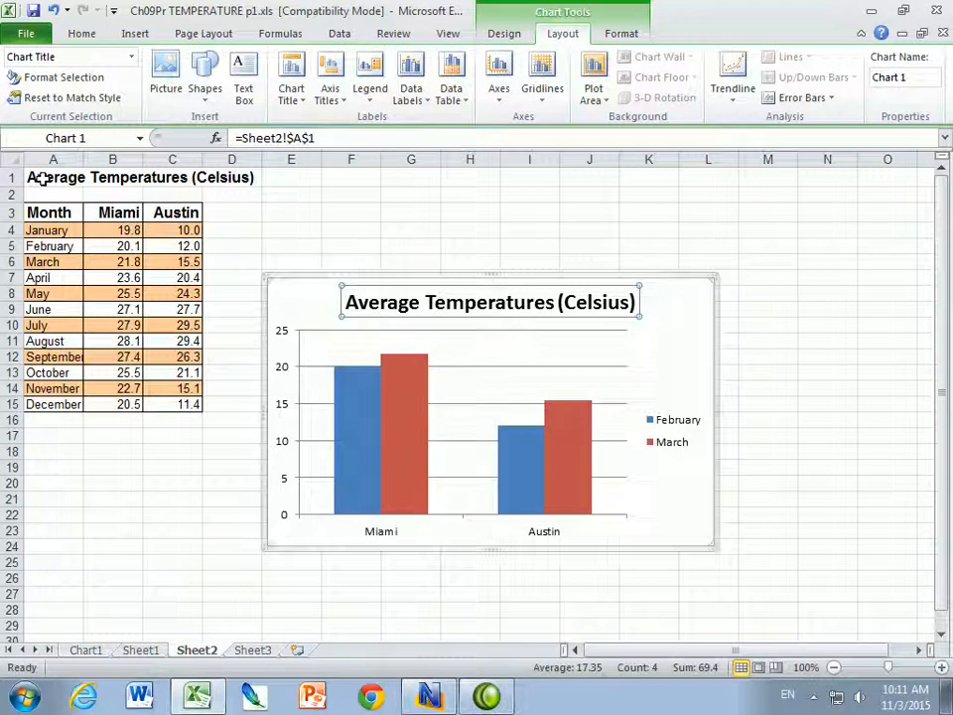
# Test the chart title's link by replacing the heading in cell A1 with asdlfkjasdlfk, and undo the change.
pyautogui.click(48, 177)
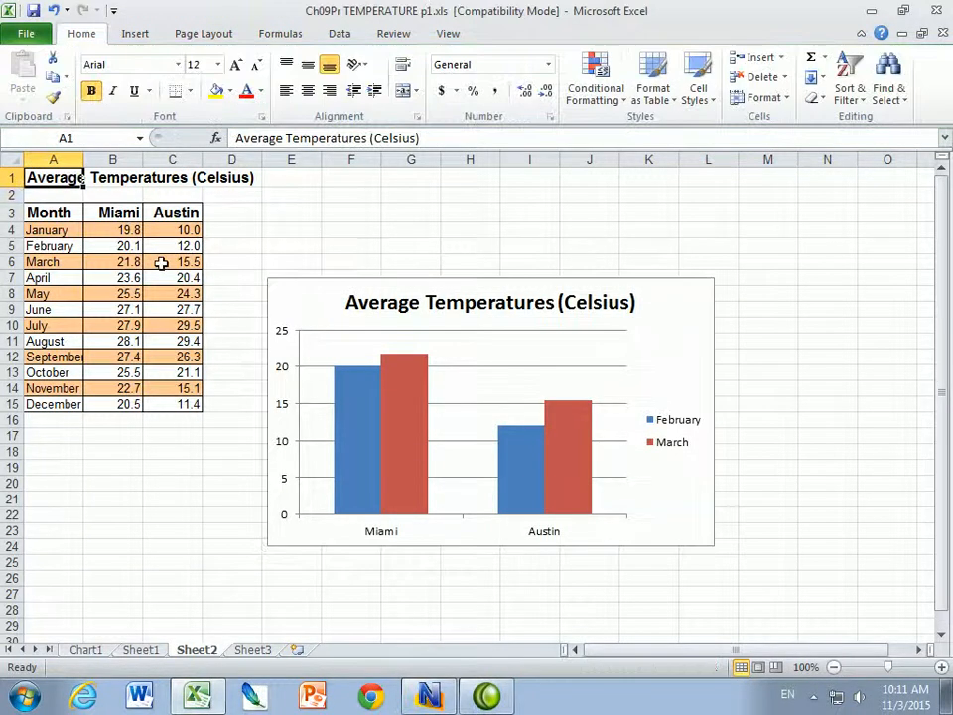
pyautogui.write('asdlfkjasdlfk')
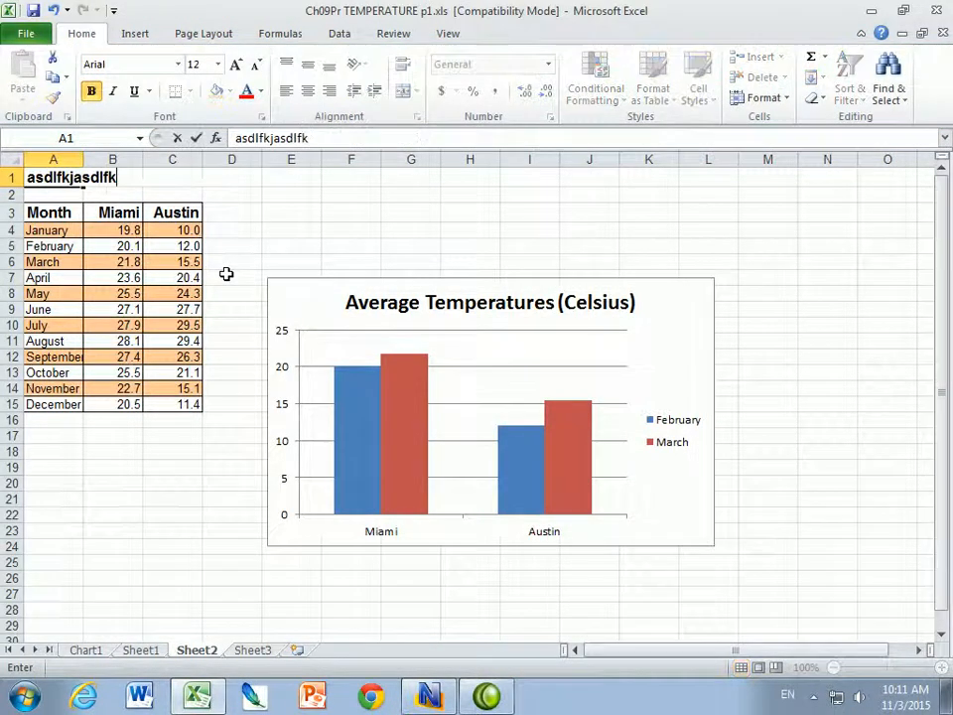
pyautogui.press('Return')
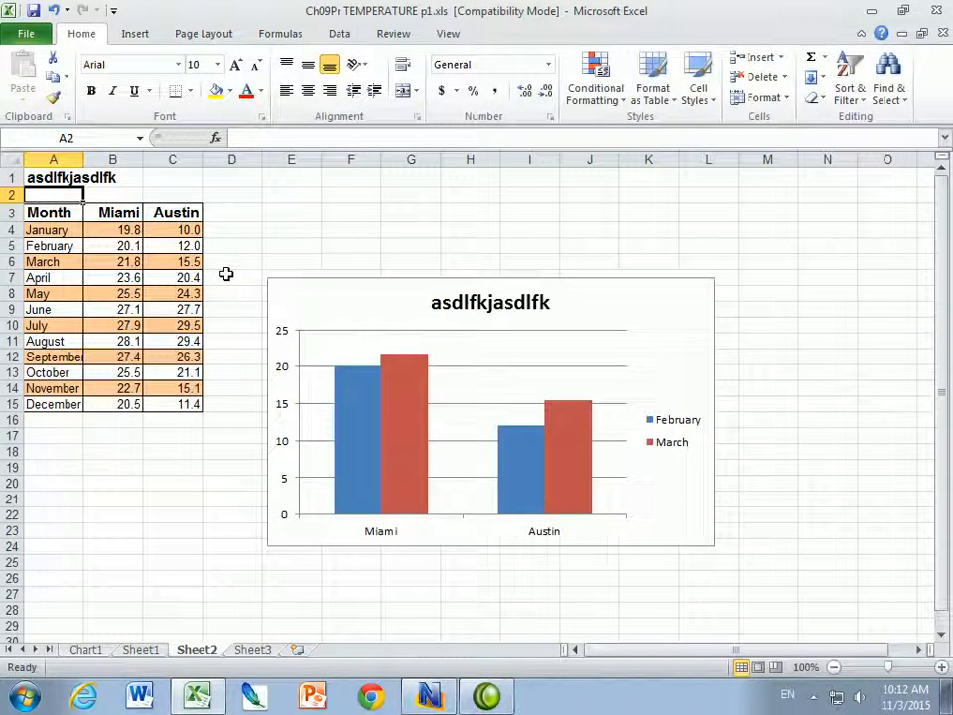
pyautogui.hotkey('ctrl', 'z')
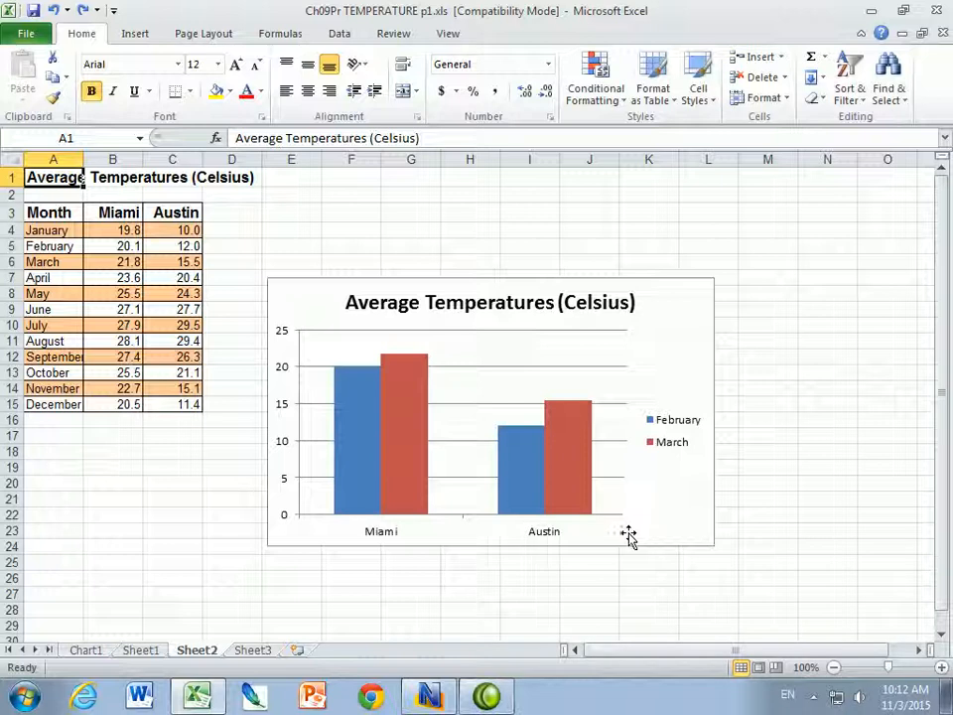
# Add a title below the chart's horizontal axis reading City.
pyautogui.click(494, 509)
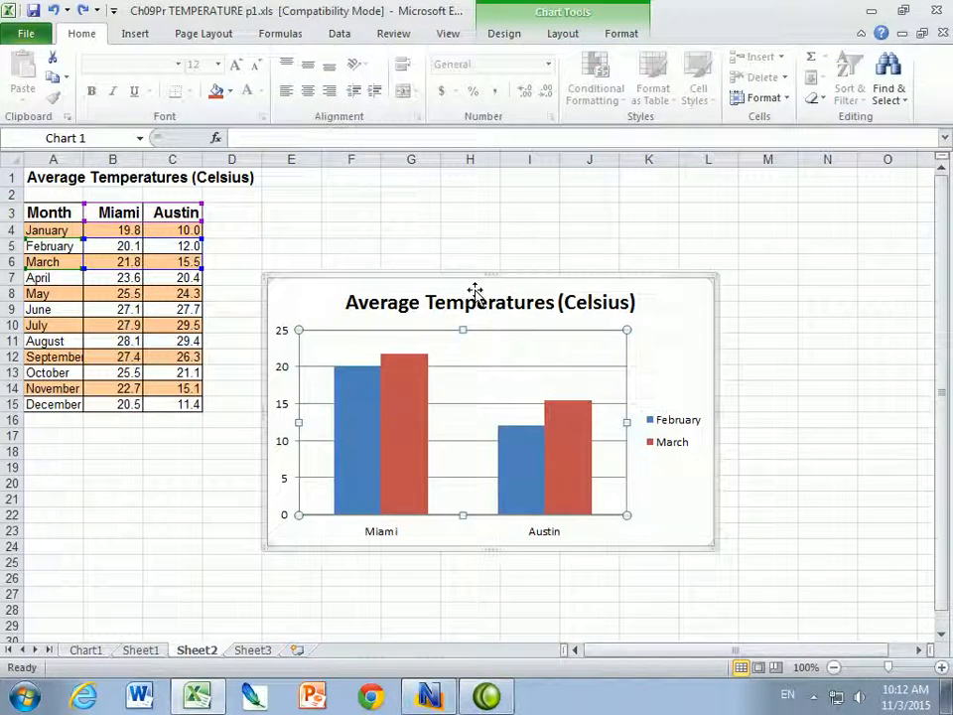
pyautogui.click(562, 33)
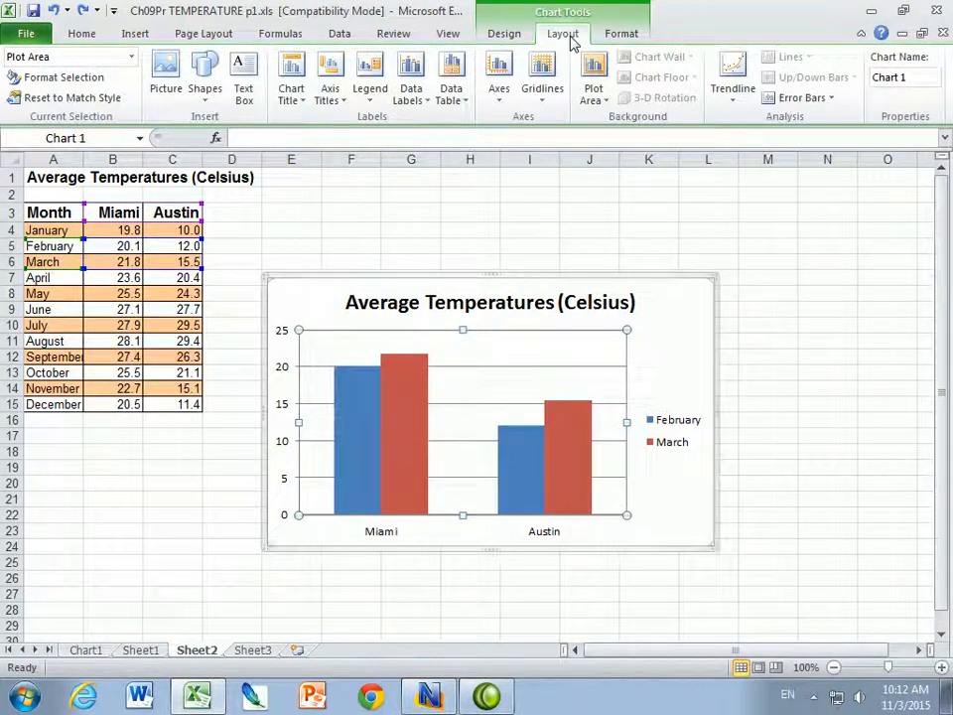
pyautogui.click(345, 102)
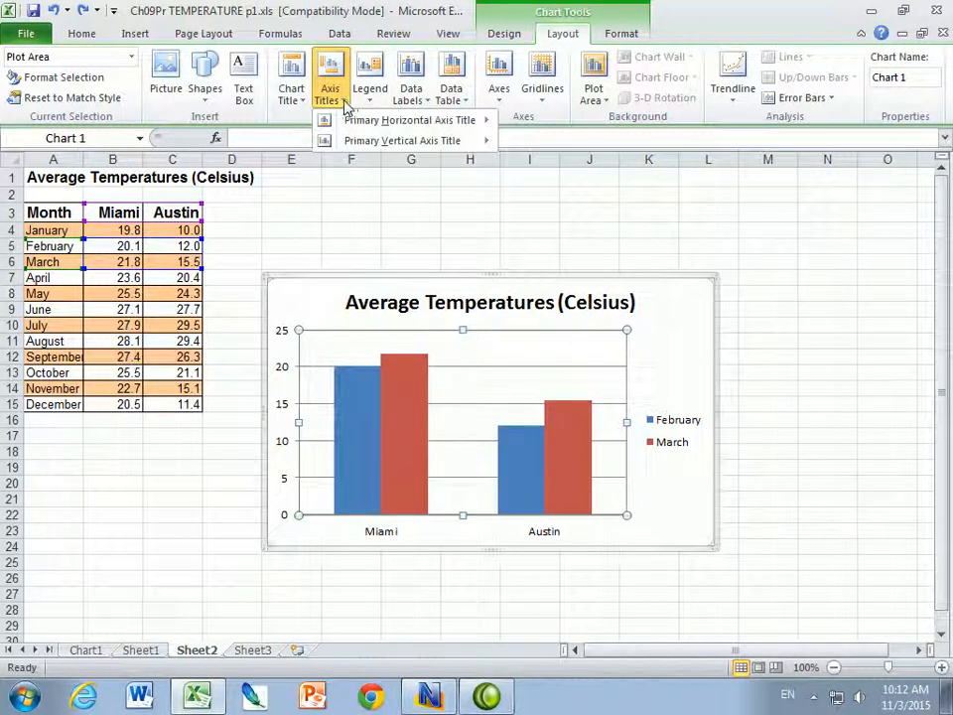
pyautogui.moveTo(367, 124)
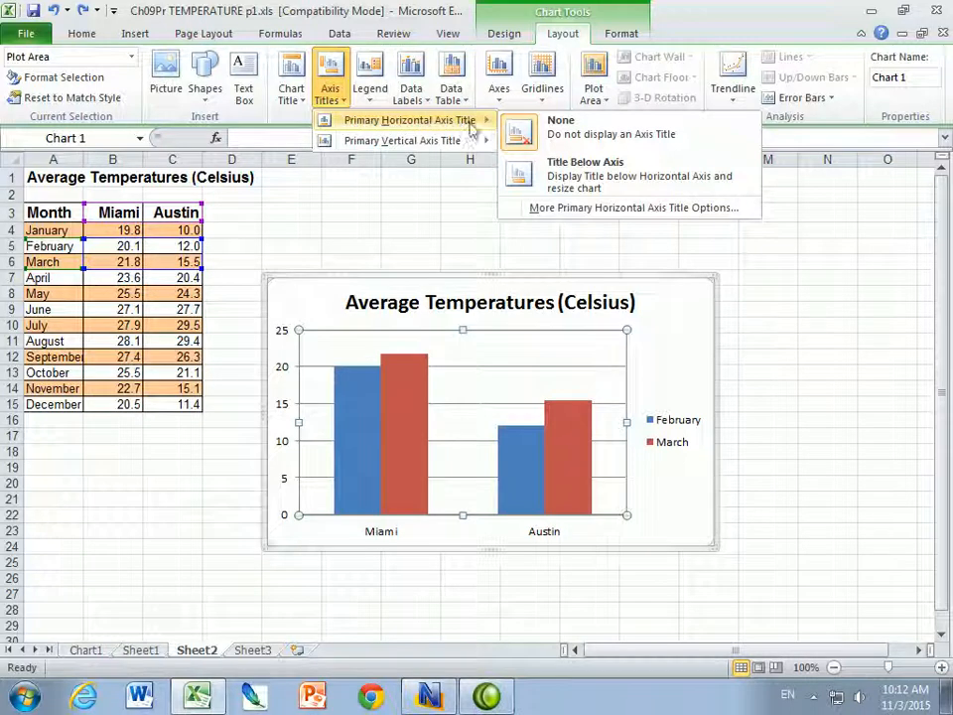
pyautogui.click(616, 189)
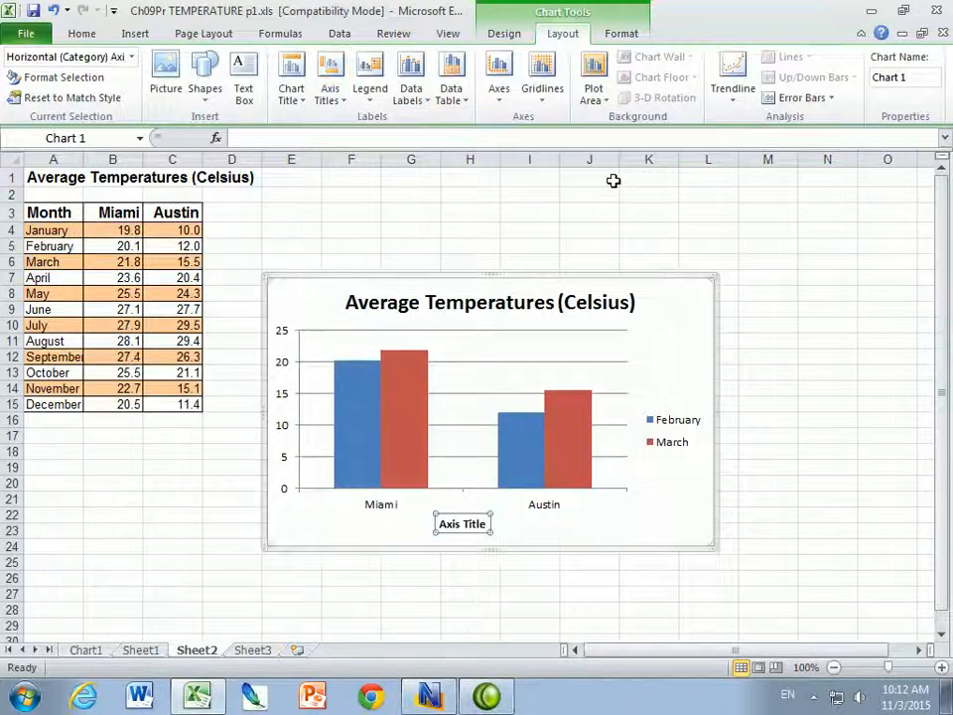
pyautogui.moveTo(489, 523); pyautogui.dragTo(438, 523)
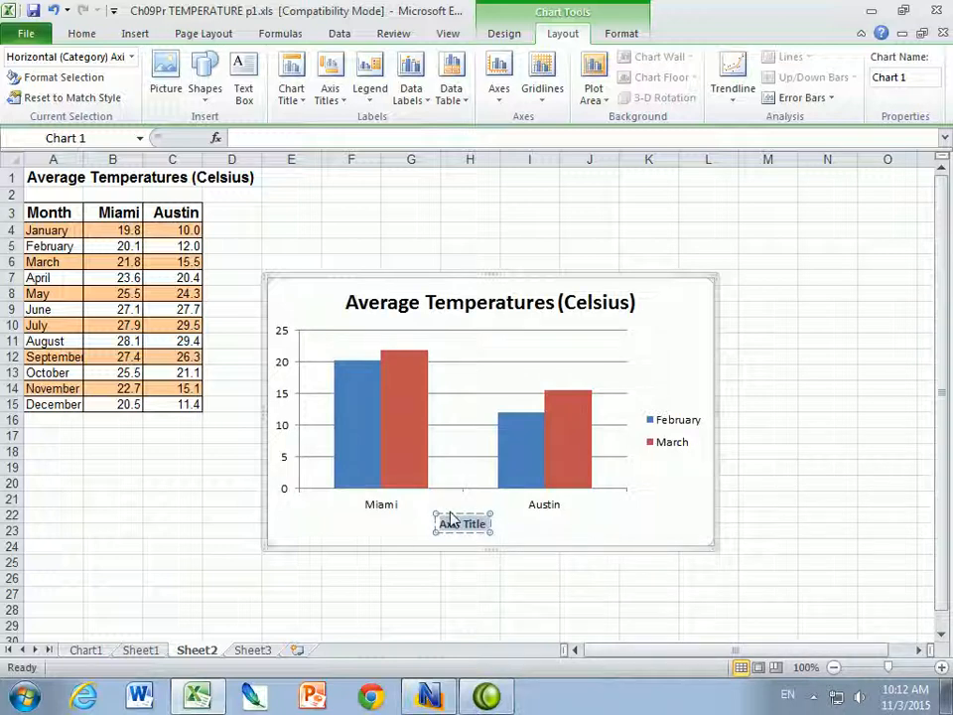
pyautogui.write('City')
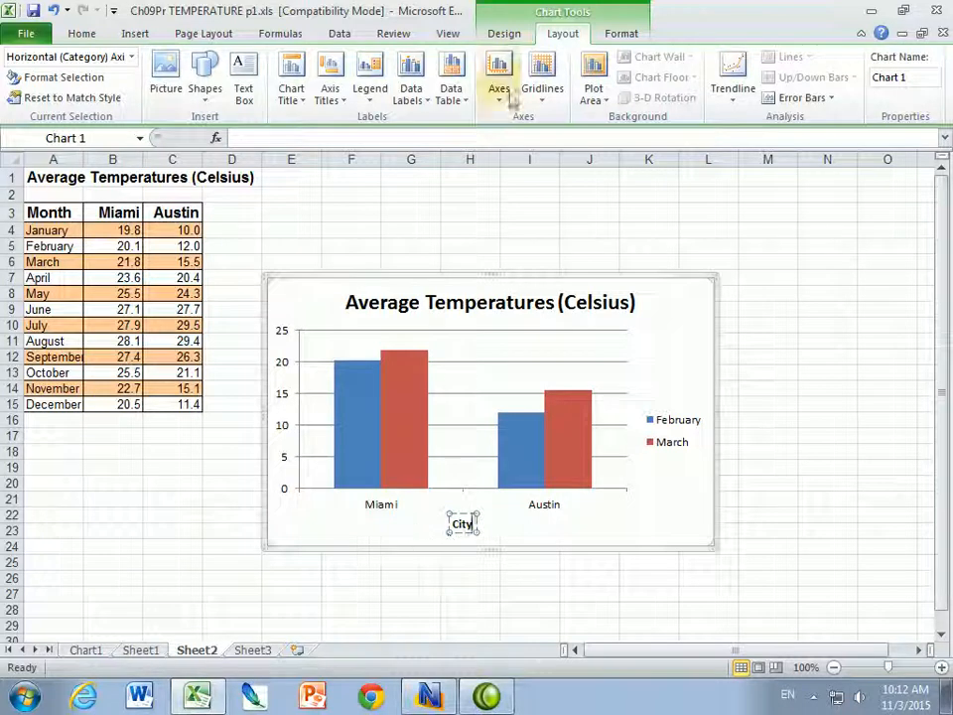
# Add a rotated title to the chart's vertical axis reading Temperature in Celsius.
pyautogui.click(336, 103)
pyautogui.moveTo(356, 146)
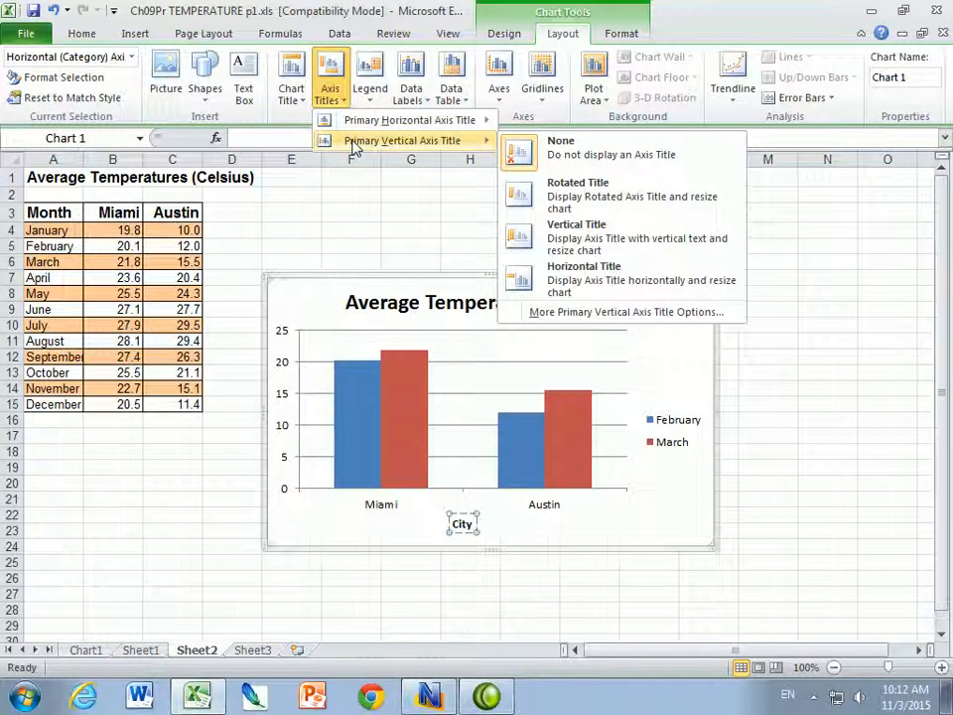
pyautogui.click(600, 204)
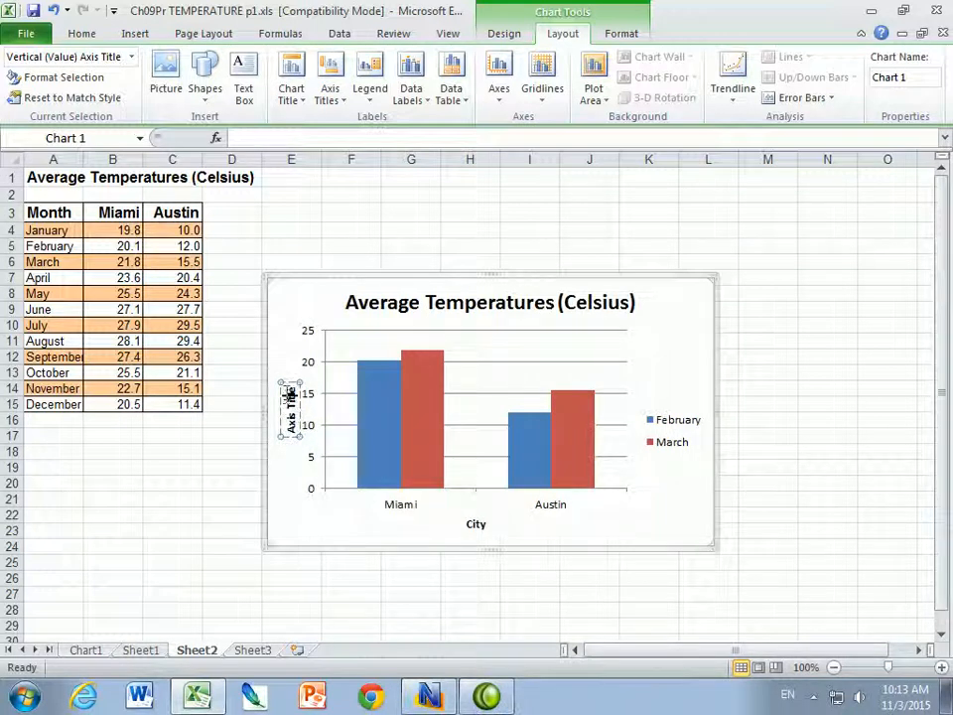
pyautogui.doubleClick(291, 397)
pyautogui.moveTo(291, 397); pyautogui.dragTo(291, 429)
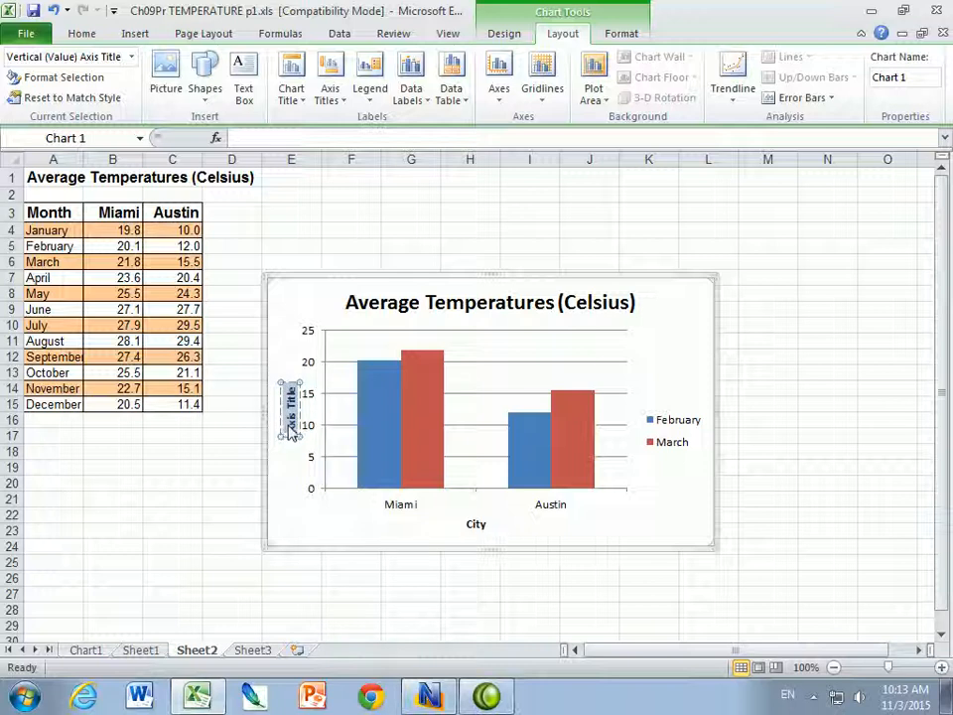
pyautogui.write('Tempe')
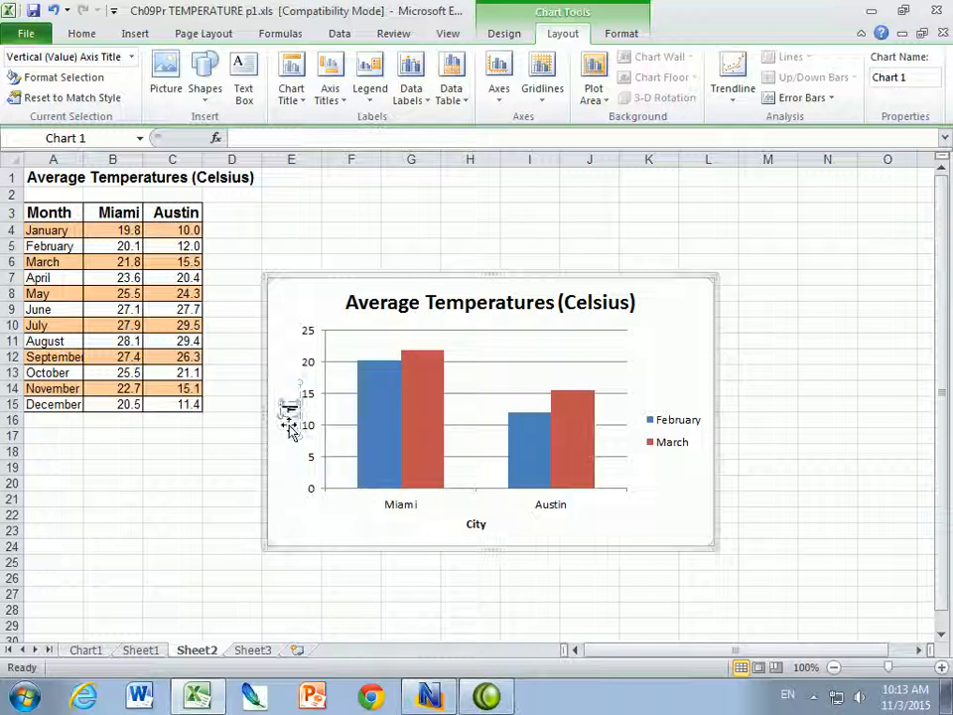
pyautogui.write('rature')
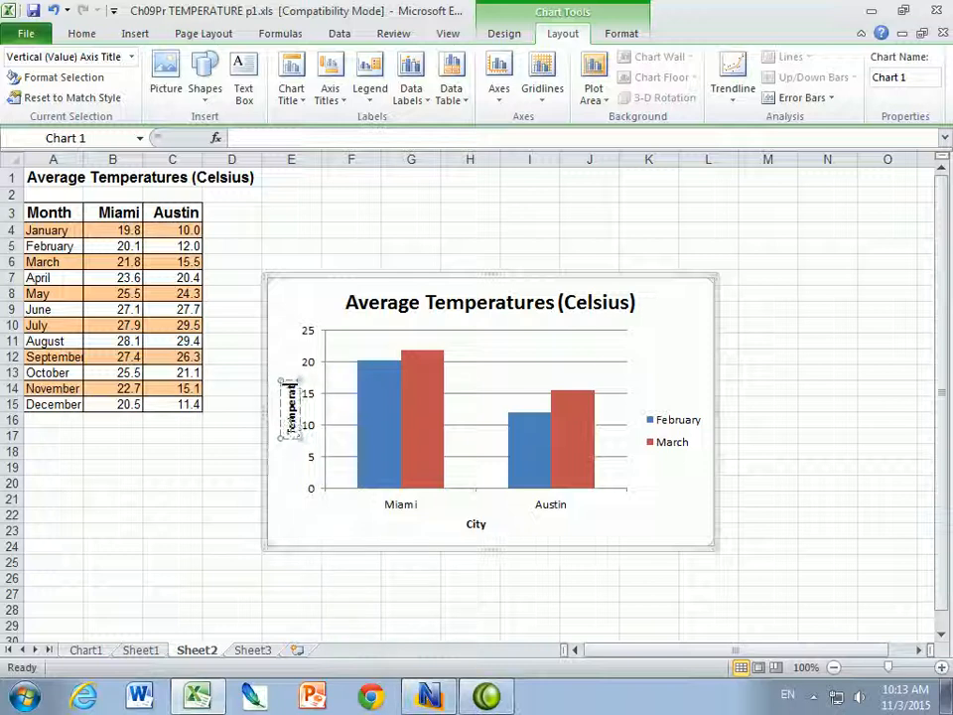
pyautogui.write(' in (')
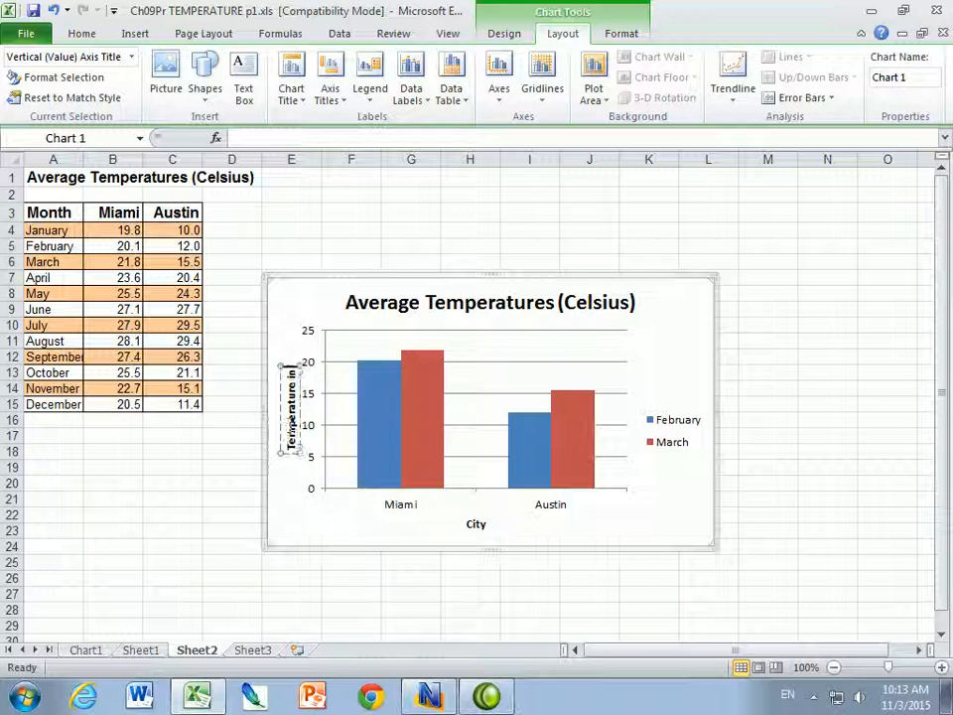
pyautogui.write('elsius')
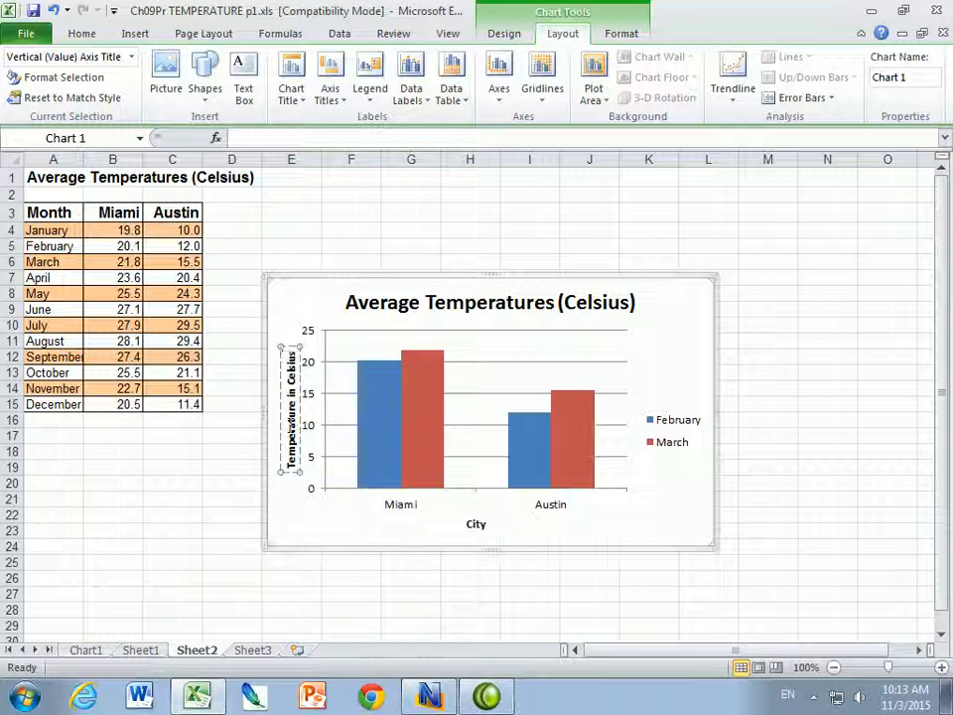
pyautogui.press('Return')
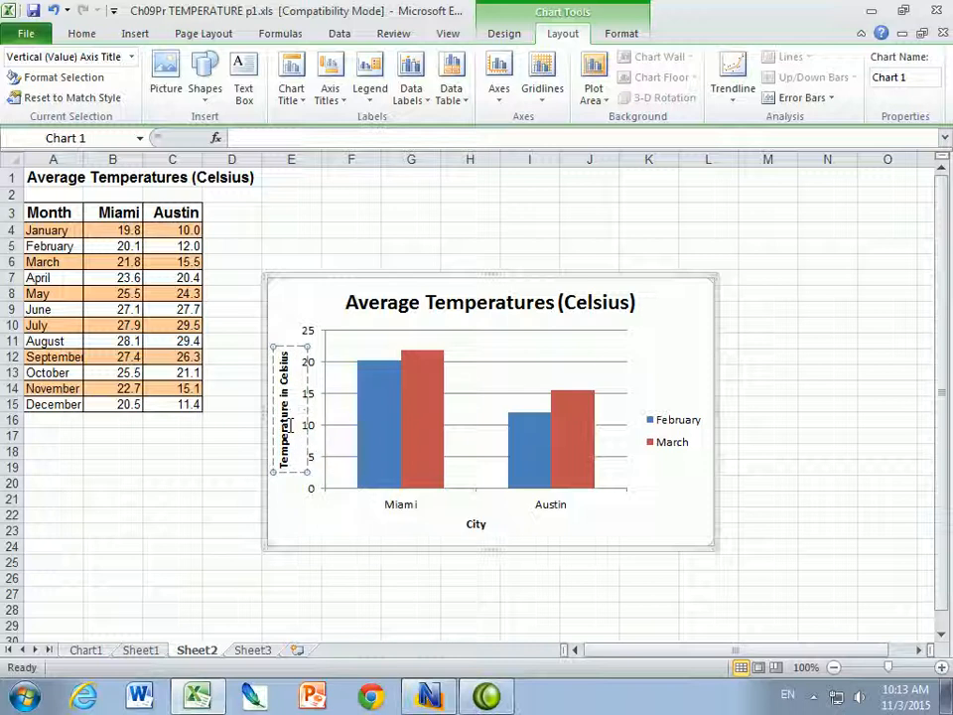
pyautogui.press('BackSpace')
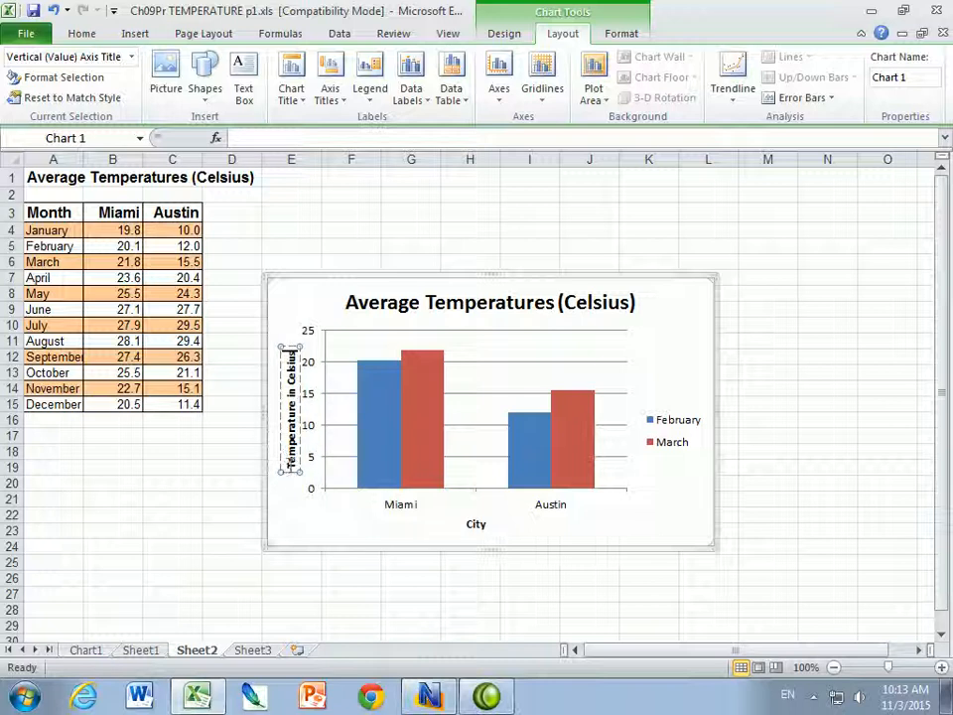
# Increase the font size of the vertical axis title to 10.5.
pyautogui.tripleClick(291, 359)
pyautogui.click(84, 34)
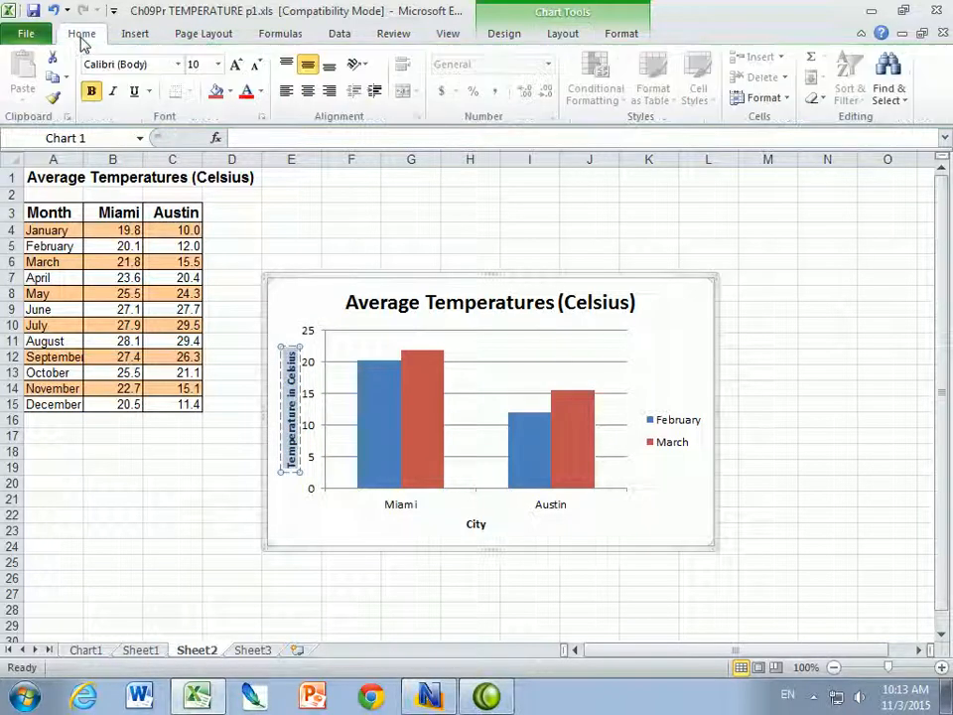
pyautogui.click(235, 65)
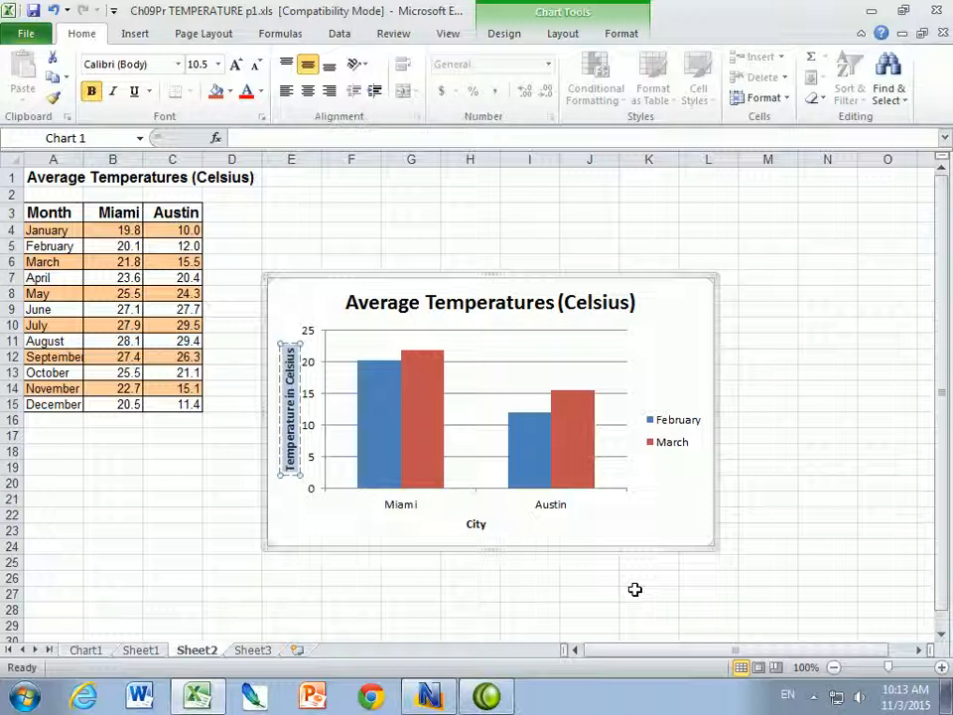
# Give the chart legend a solid black border line.
pyautogui.click(683, 437)
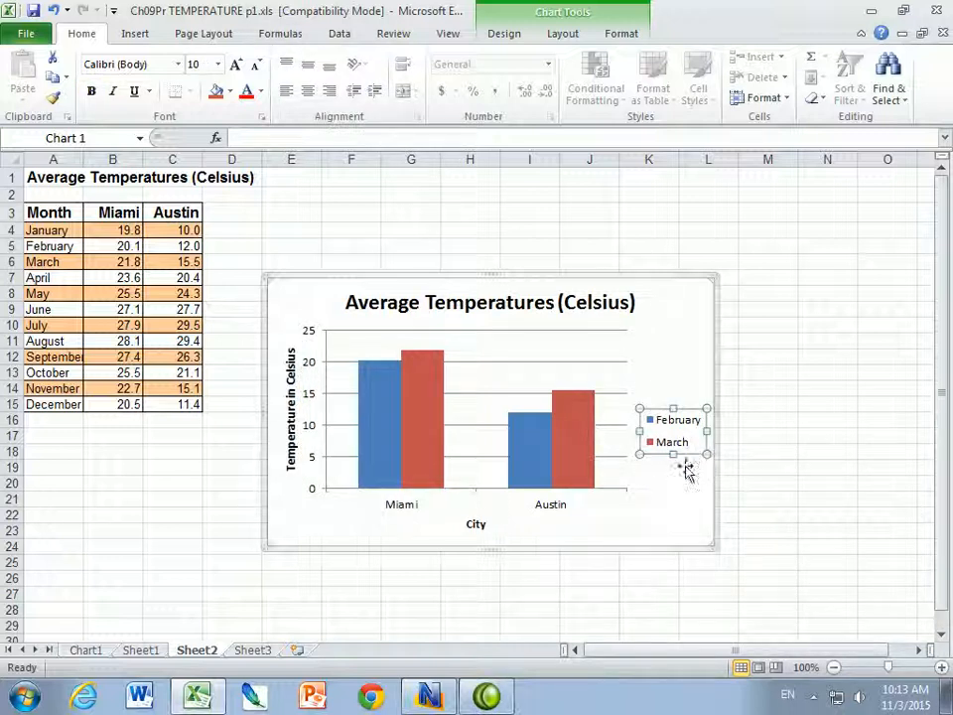
pyautogui.rightClick(663, 428)
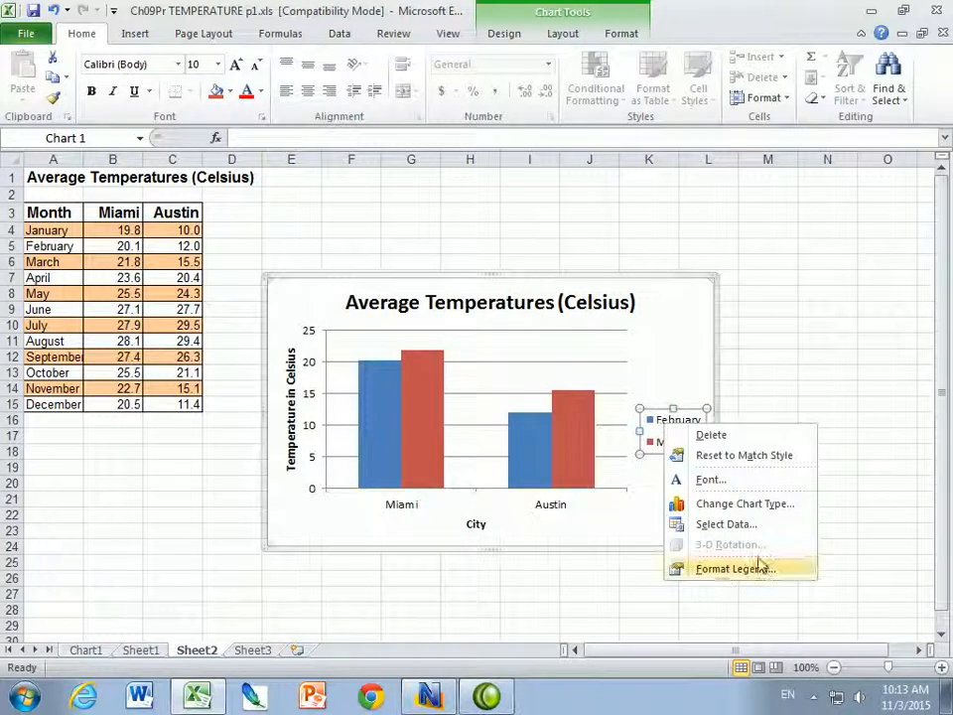
pyautogui.click(722, 570)
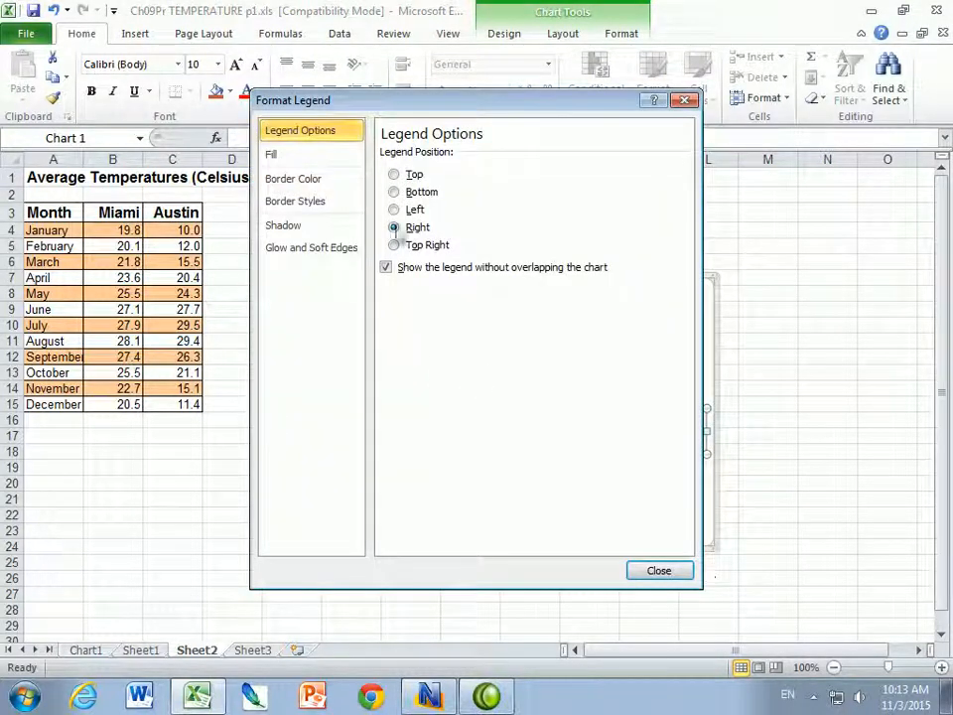
pyautogui.click(292, 182)
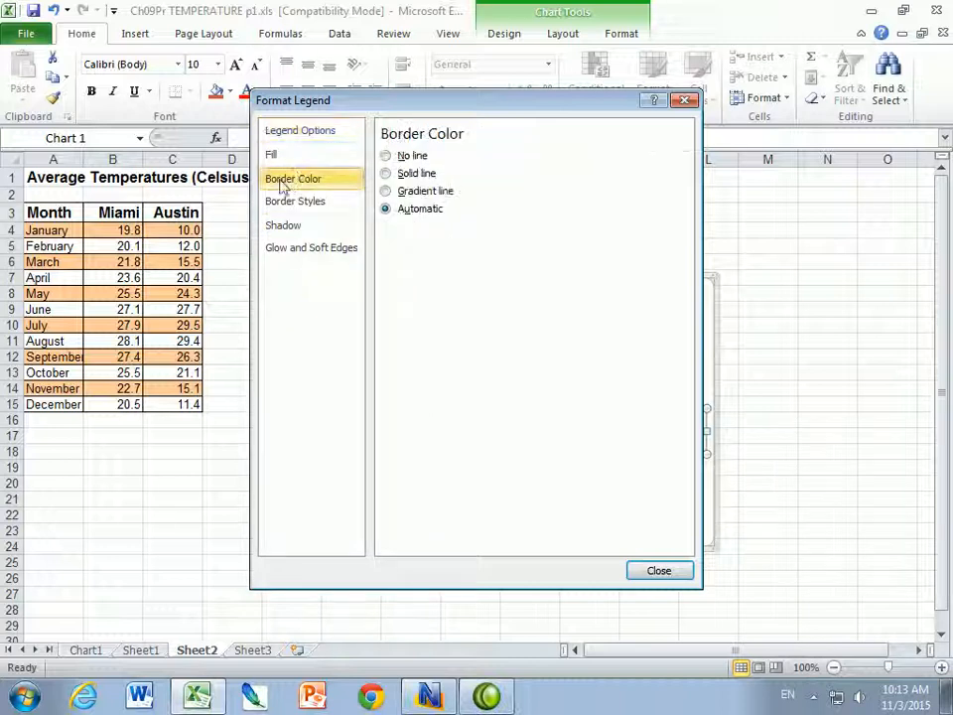
pyautogui.click(386, 174)
pyautogui.click(459, 231)
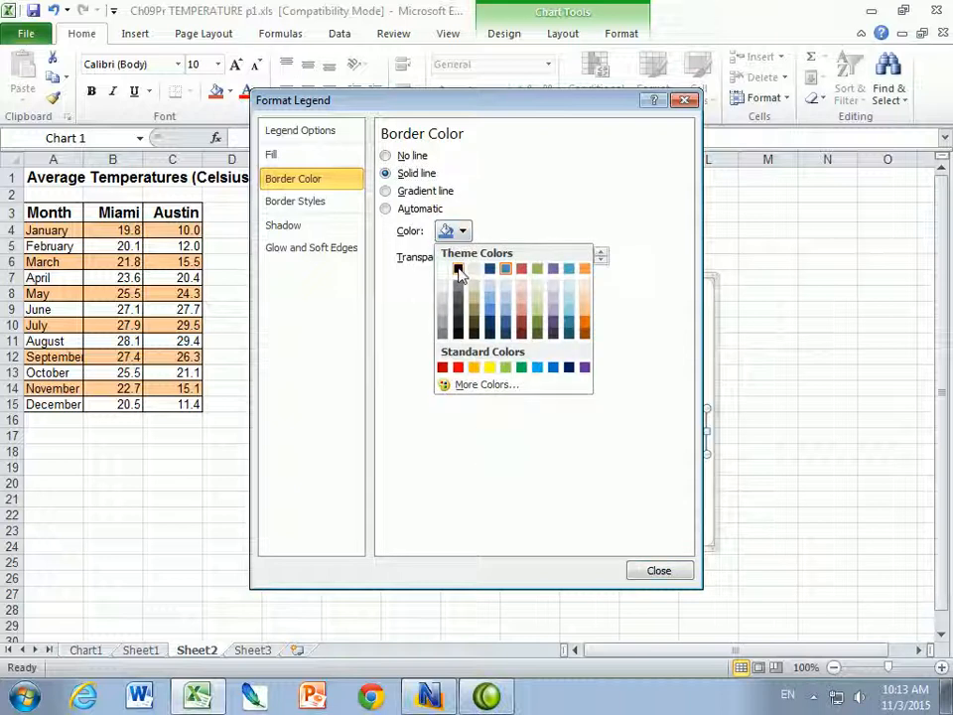
pyautogui.click(457, 269)
pyautogui.click(659, 570)
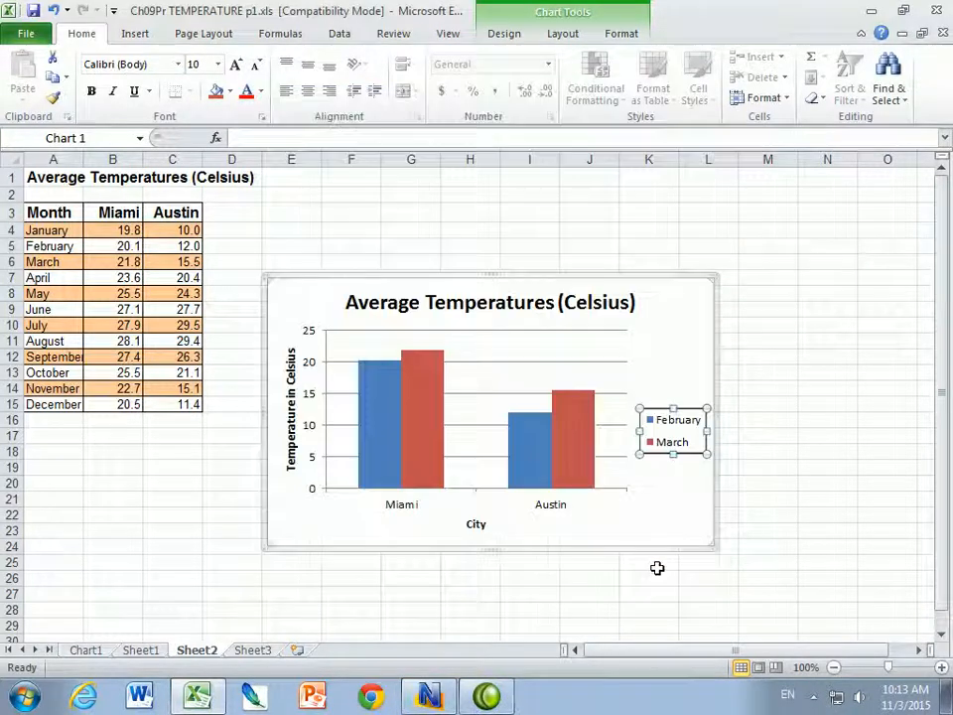
pyautogui.click(774, 579)
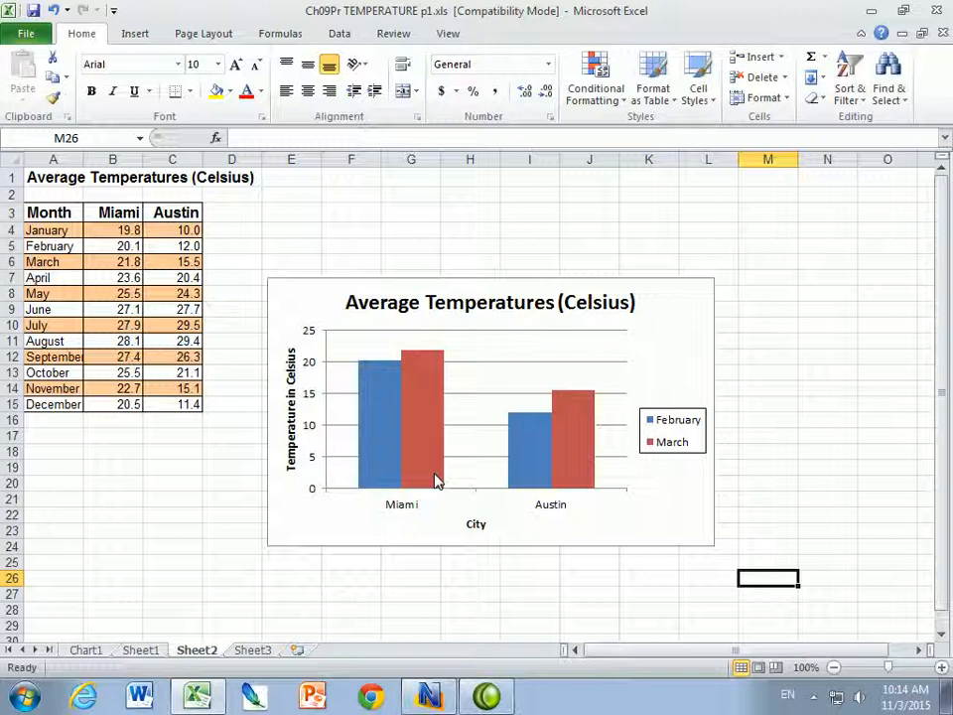
pyautogui.click(315, 282)
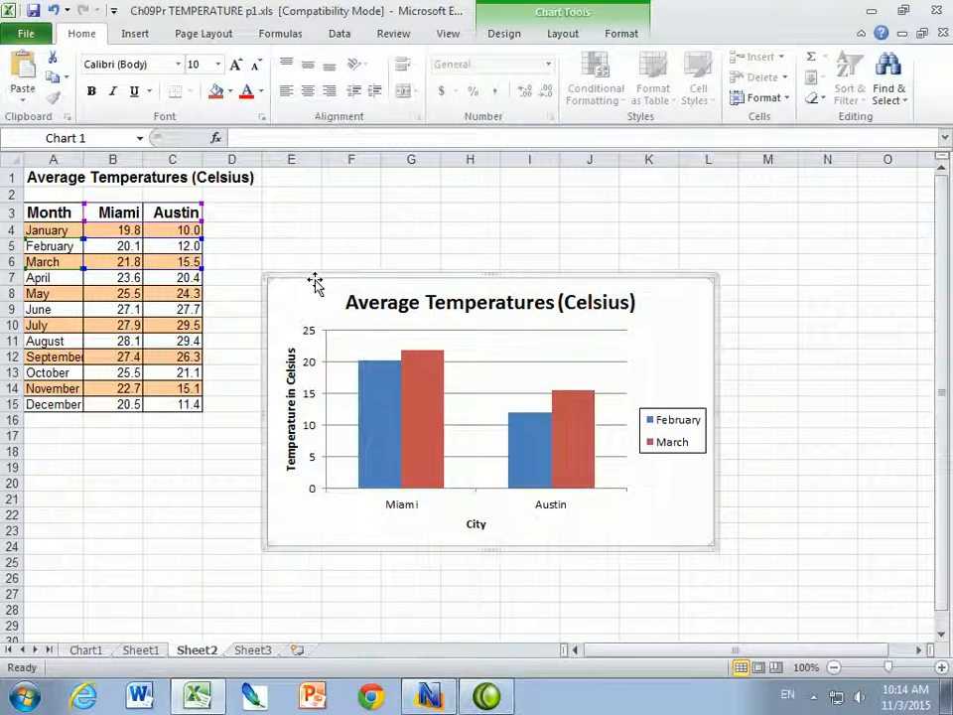
pyautogui.hotkey('ctrl', 'v')
pyautogui.moveTo(318, 277); pyautogui.dragTo(498, 232)
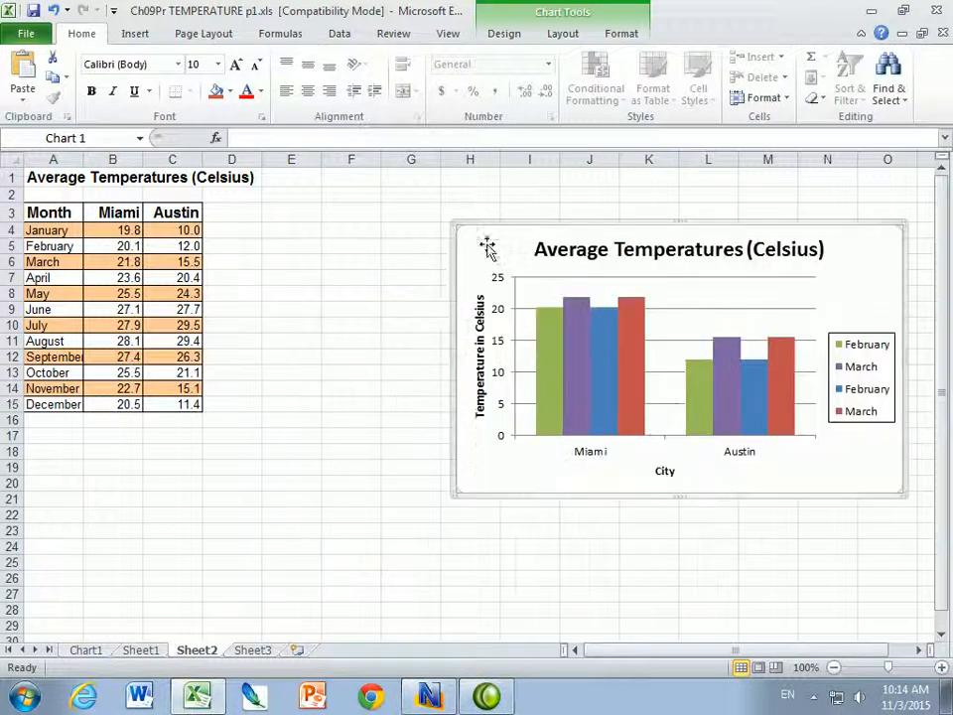
pyautogui.rightClick(476, 228)
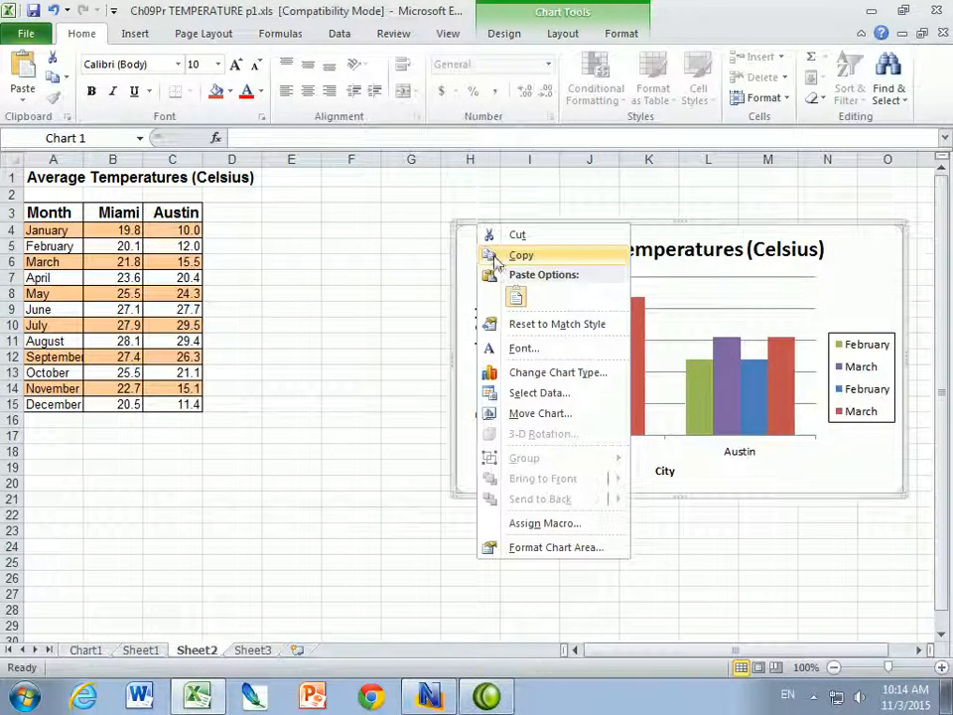
pyautogui.click(496, 255)
pyautogui.rightClick(294, 261)
pyautogui.click(334, 334)
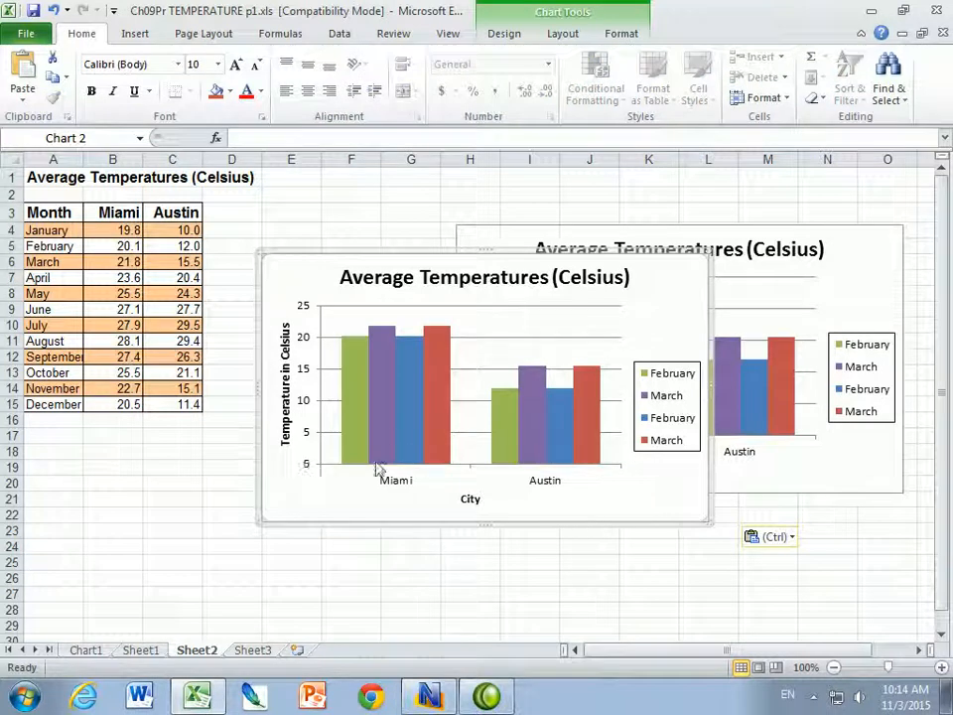
pyautogui.press('Delete')
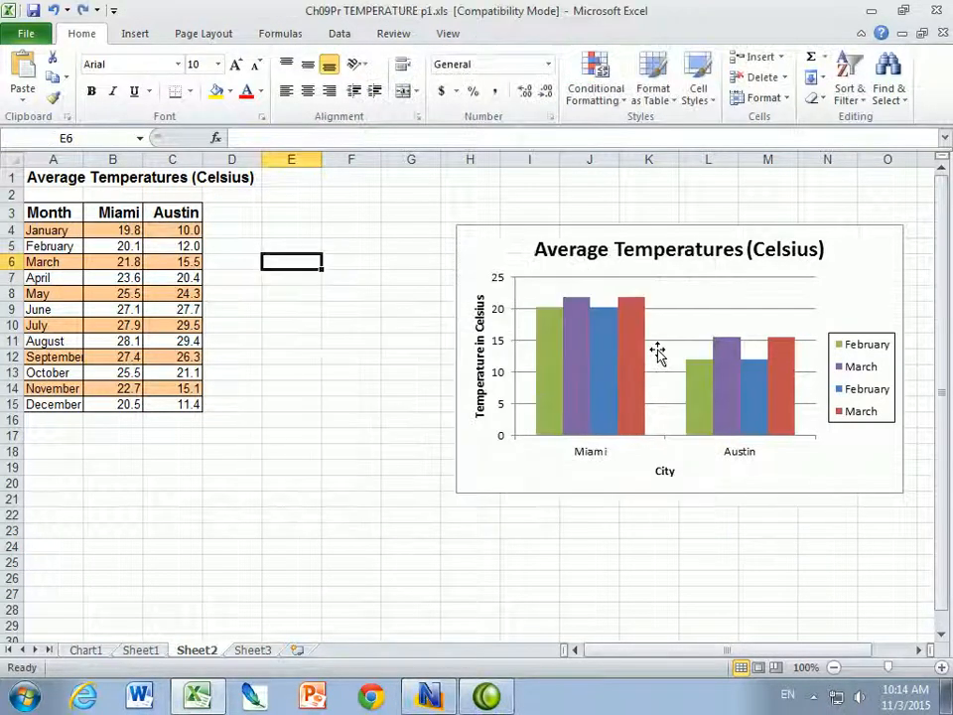
pyautogui.hotkey('ctrl', 'z')
pyautogui.hotkey('ctrl', 'z')
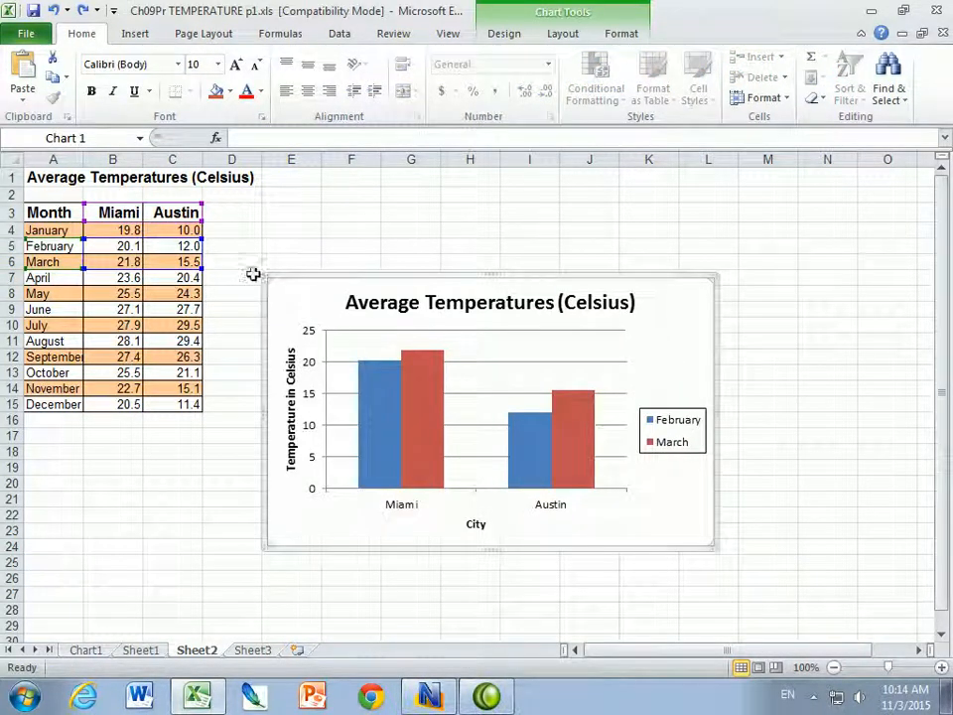
# Duplicate the temperature chart, moving the original over to around column I and placing the copy beside the data table at cell E5.
pyautogui.rightClick(289, 275)
pyautogui.click(330, 309)
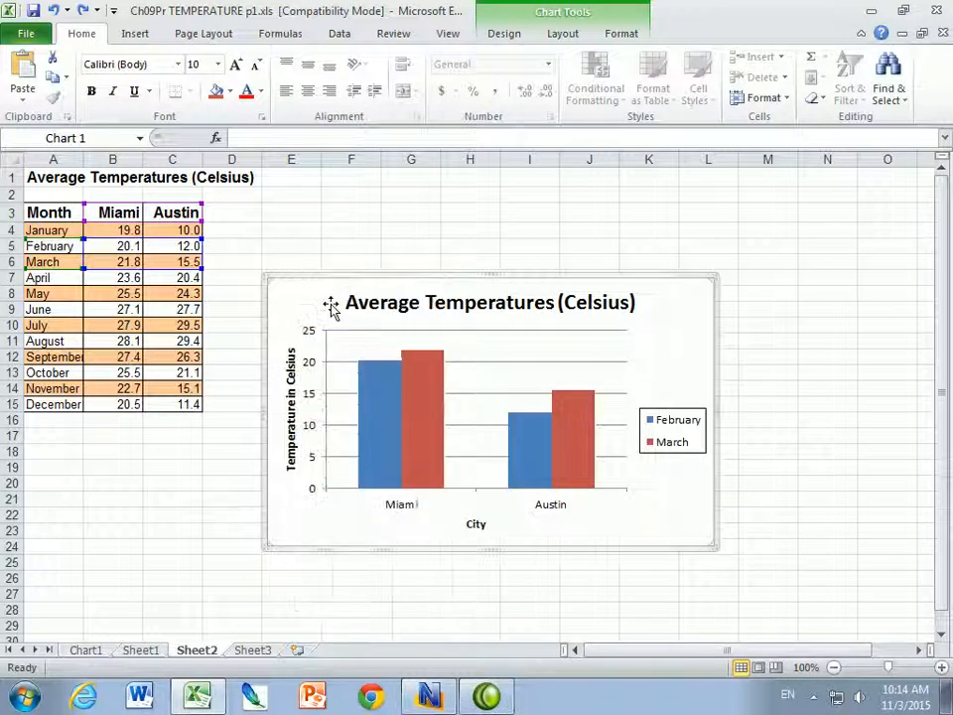
pyautogui.moveTo(603, 241); pyautogui.dragTo(602, 241)
pyautogui.click(315, 262)
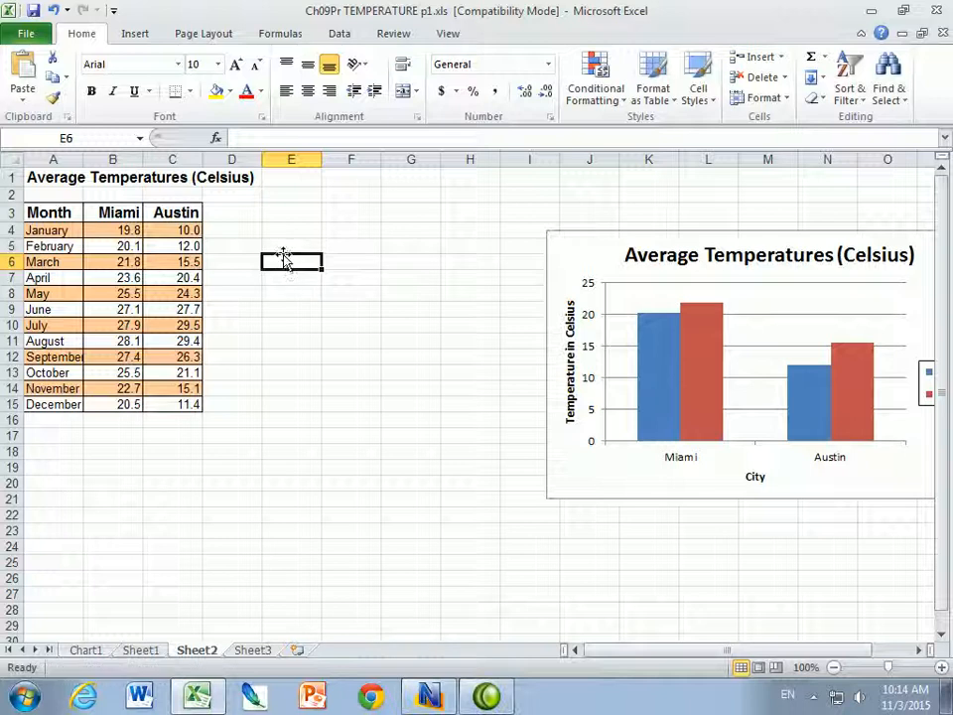
pyautogui.rightClick(286, 250)
pyautogui.click(326, 319)
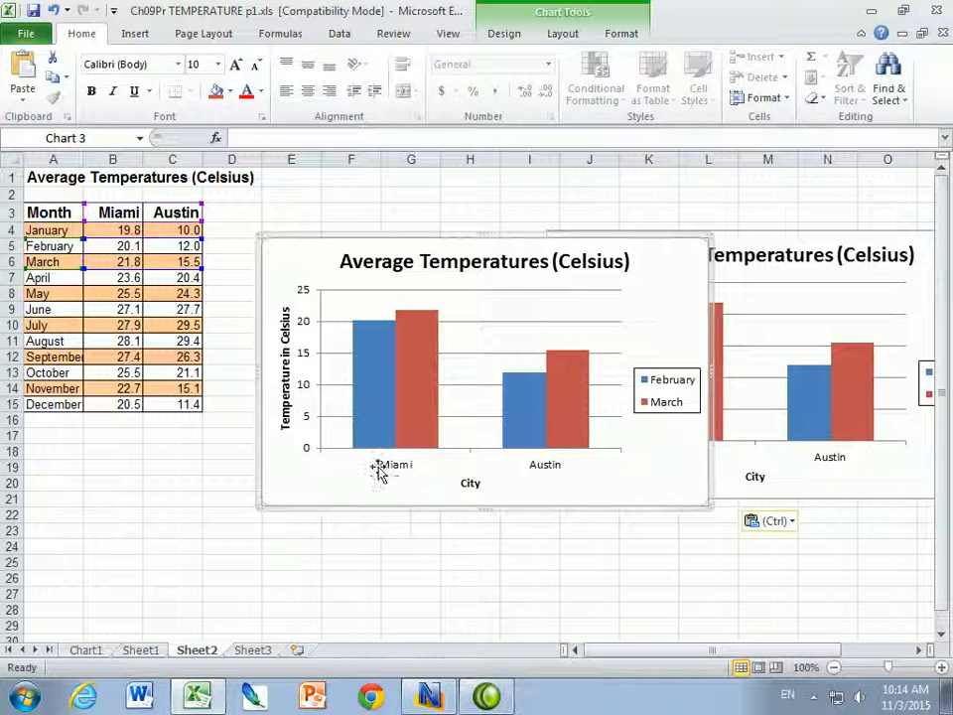
# Change the horizontal axis title of the copied chart from City to Months.
pyautogui.click(471, 482)
pyautogui.doubleClick(470, 483)
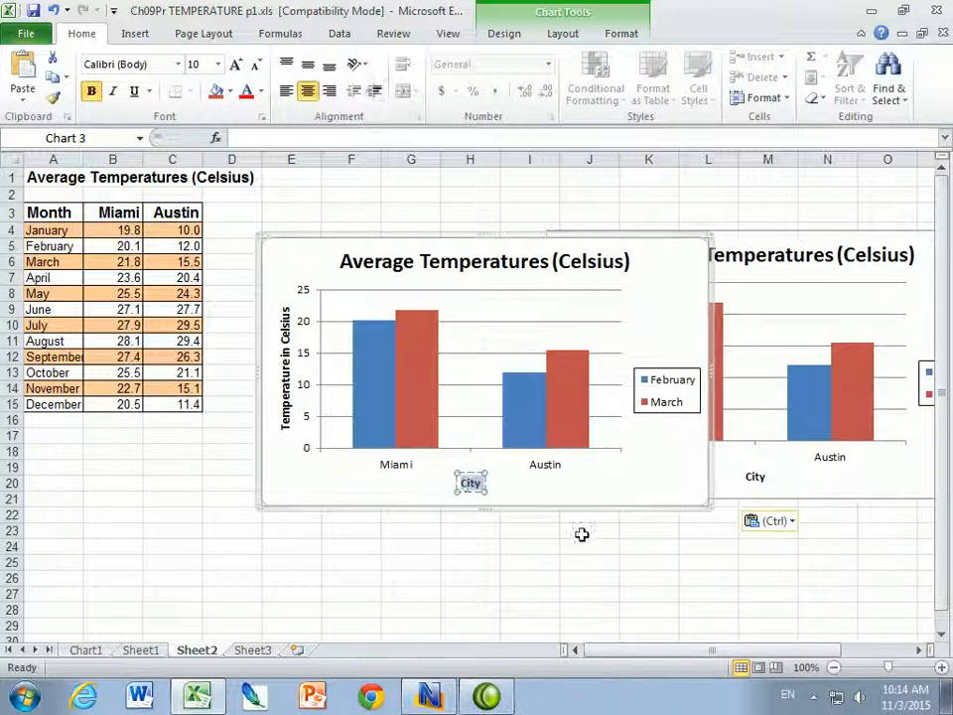
pyautogui.write('Months')
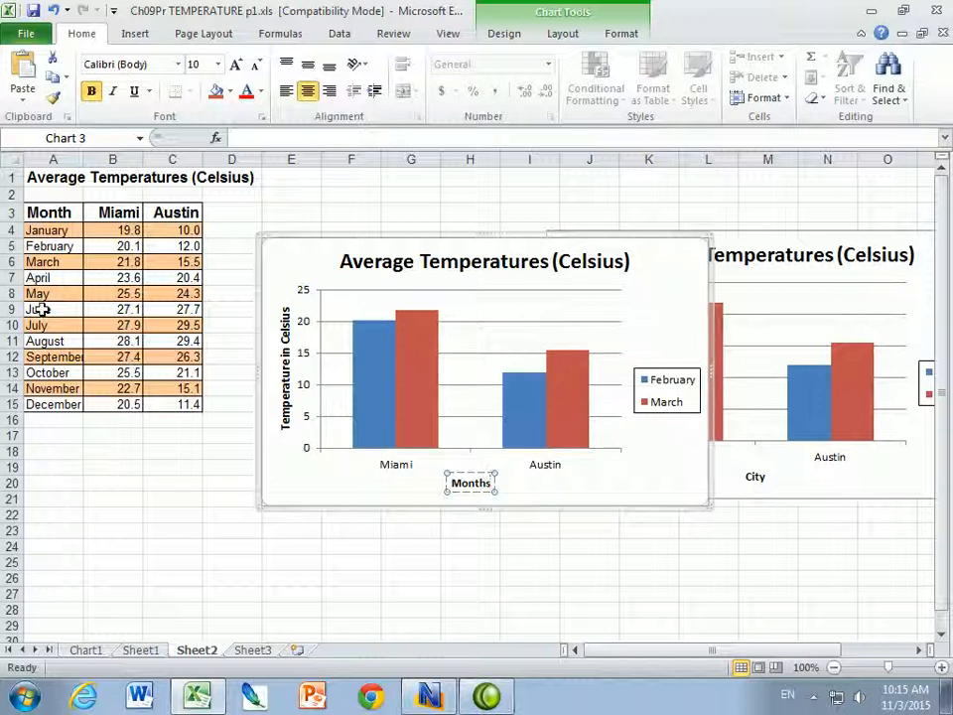
# Switch the rows and columns in the copied chart's data source so months form the categories and cities the series.
pyautogui.click(493, 340)
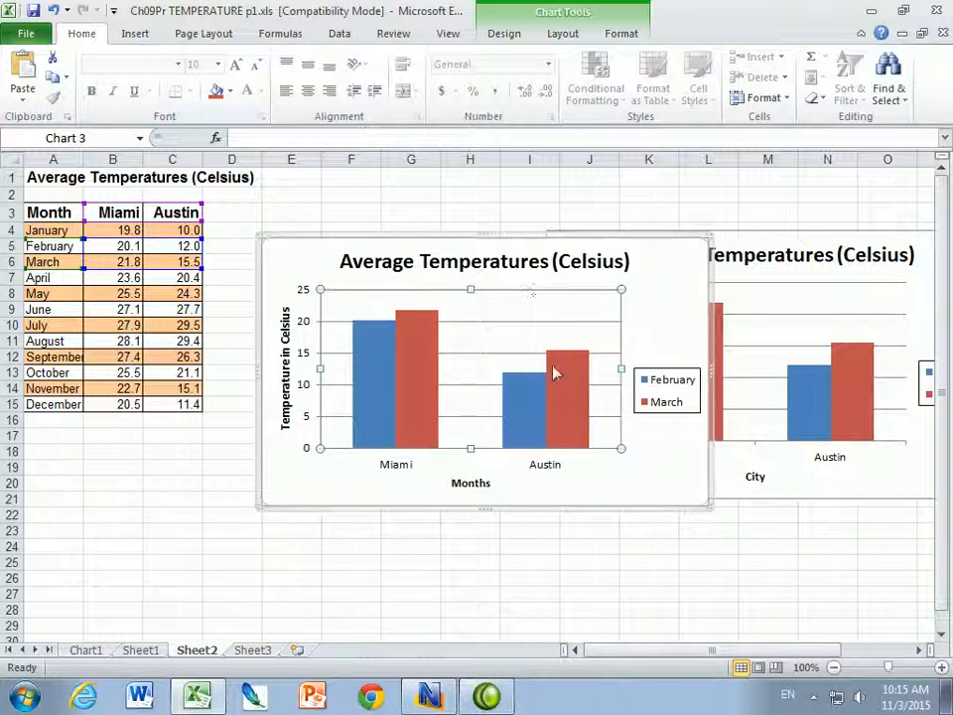
pyautogui.rightClick(466, 304)
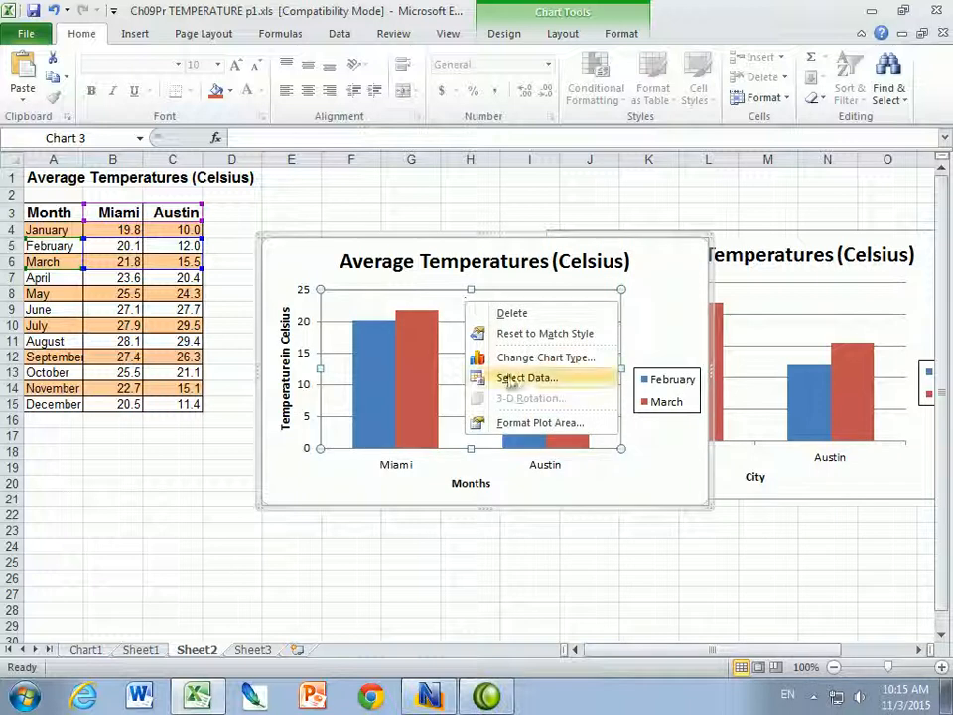
pyautogui.click(527, 385)
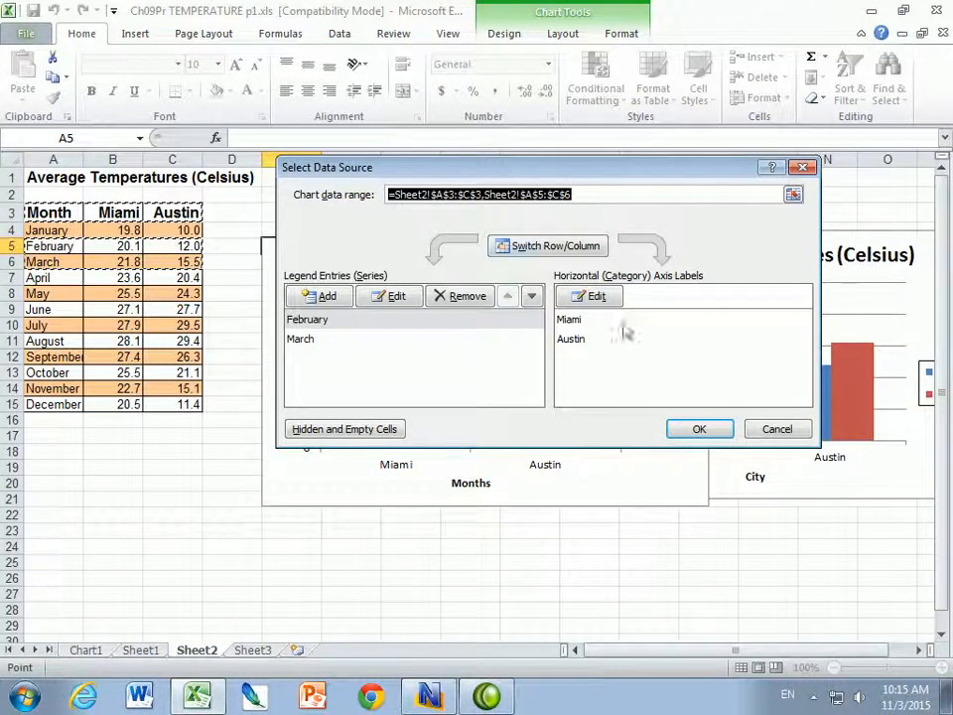
pyautogui.click(544, 251)
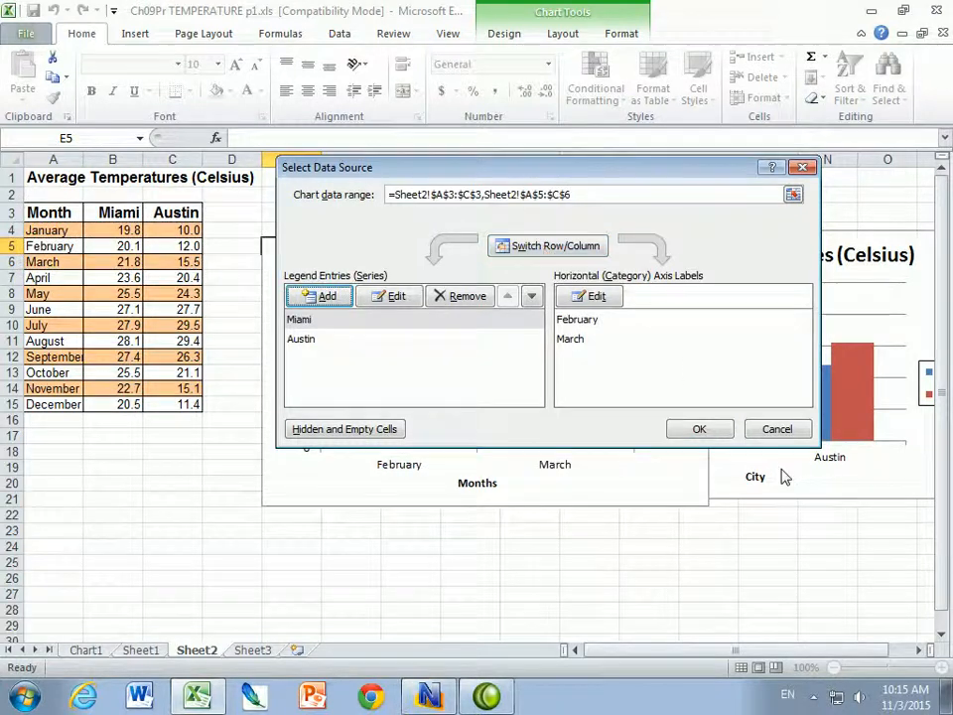
pyautogui.click(699, 429)
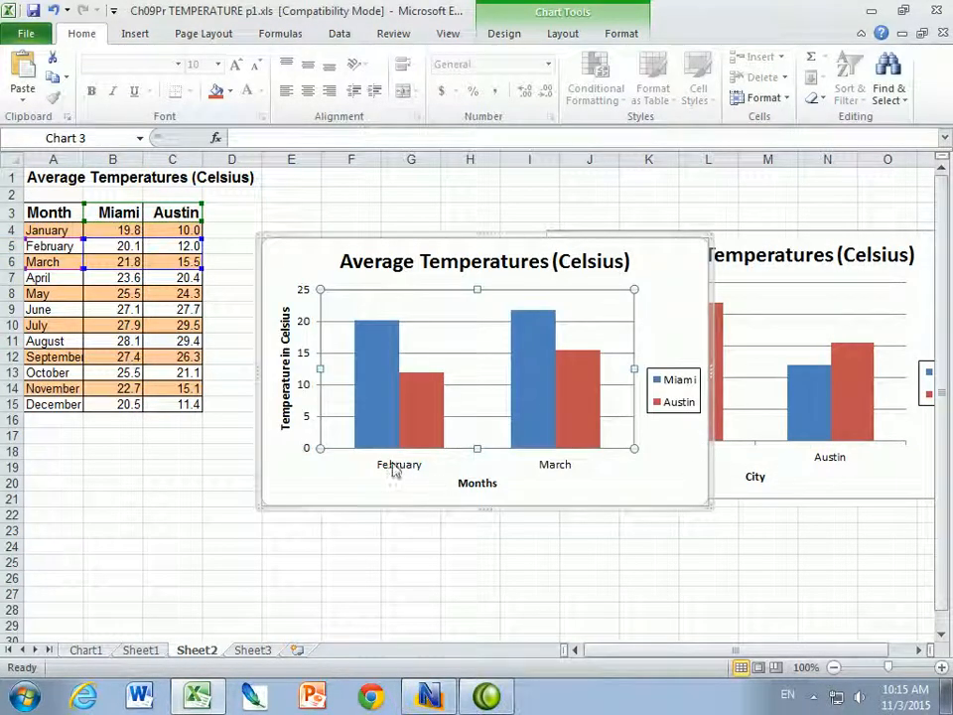